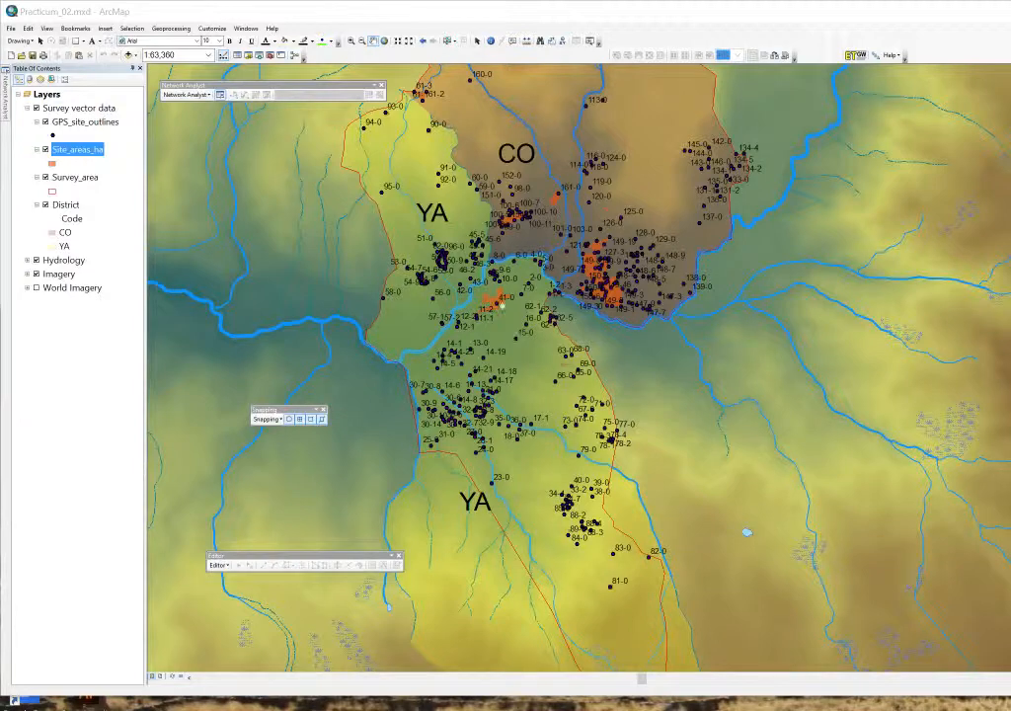
Step: Examine the site polygons and GPS points across the CO and YA districts, including the small sites near the river
scroll(473, 283, up, 1)
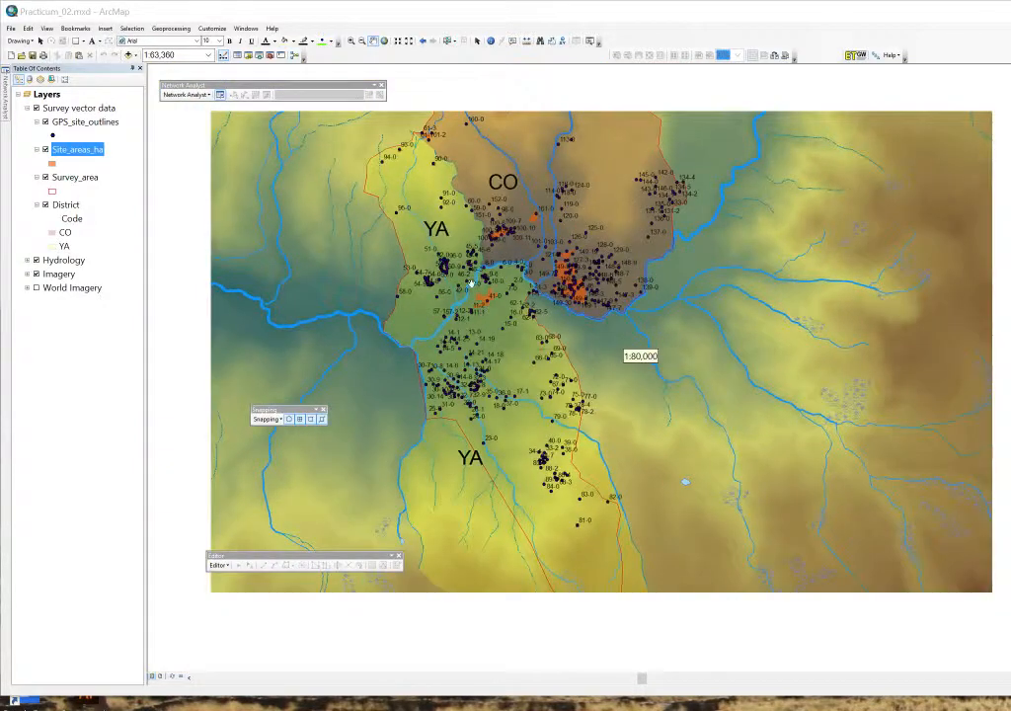
scroll(472, 284, down, 1)
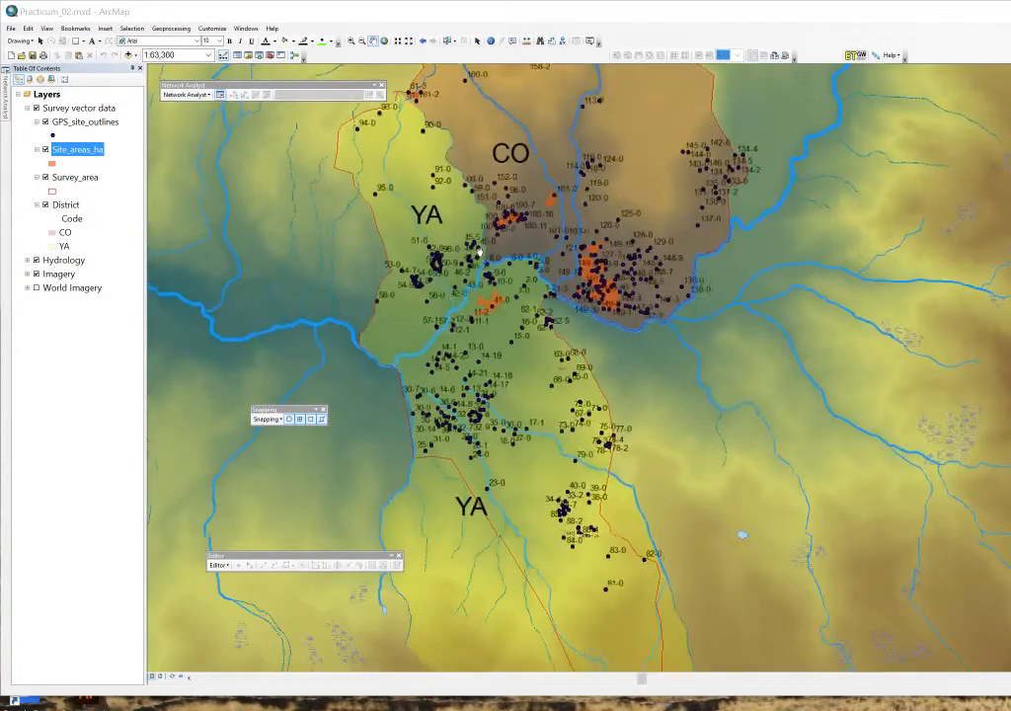
scroll(589, 298, down, 4)
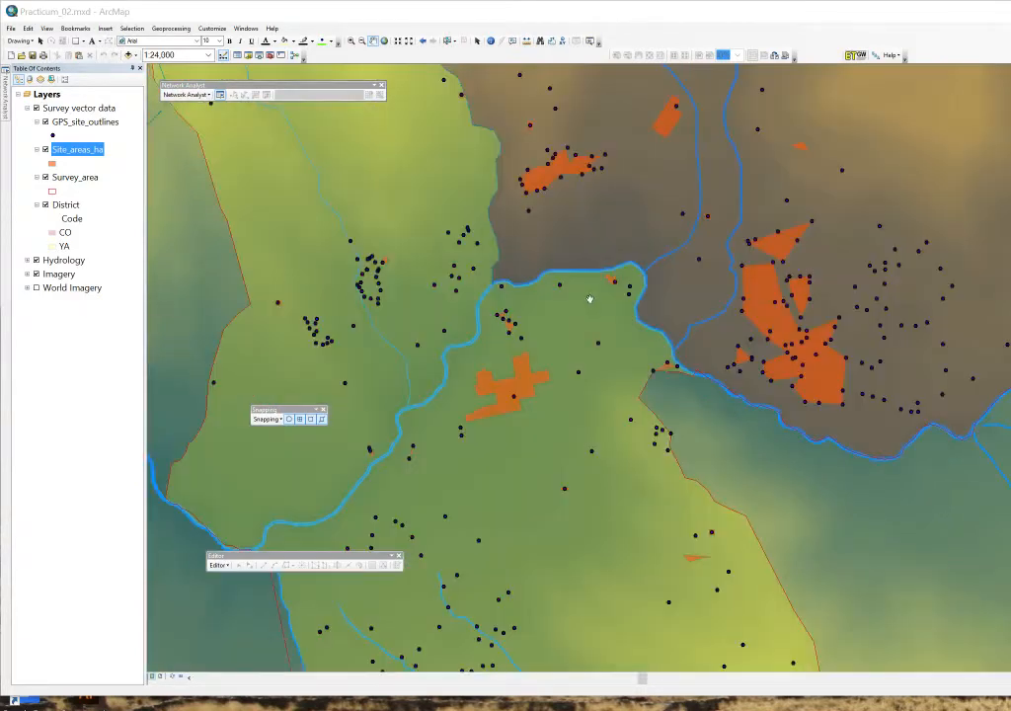
scroll(590, 298, down, 4)
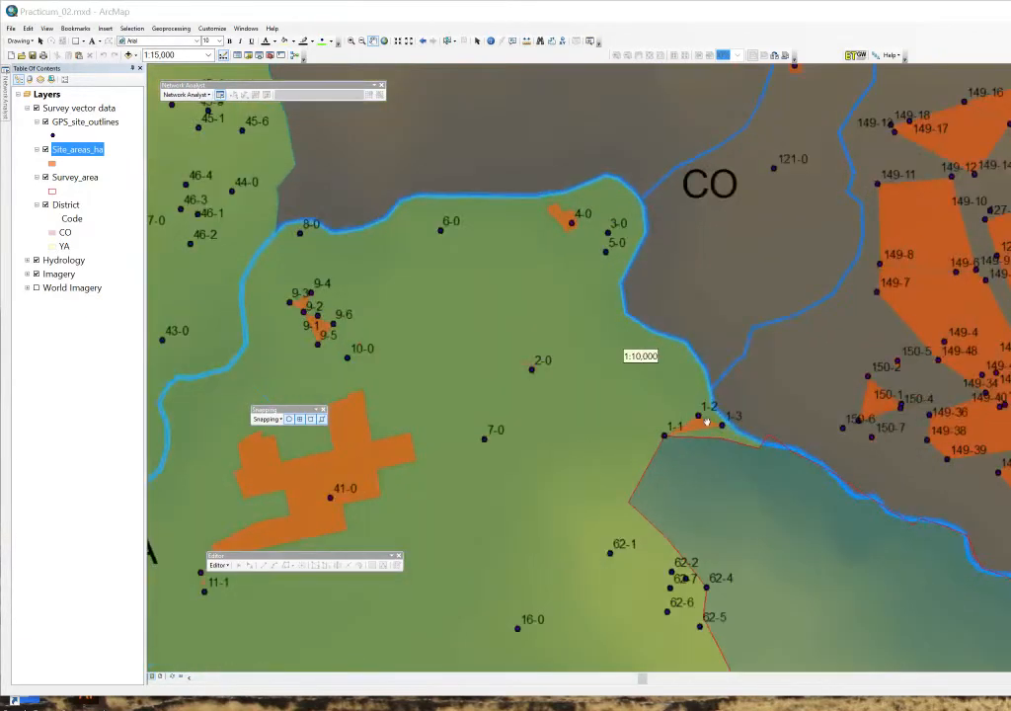
scroll(707, 422, down, 3)
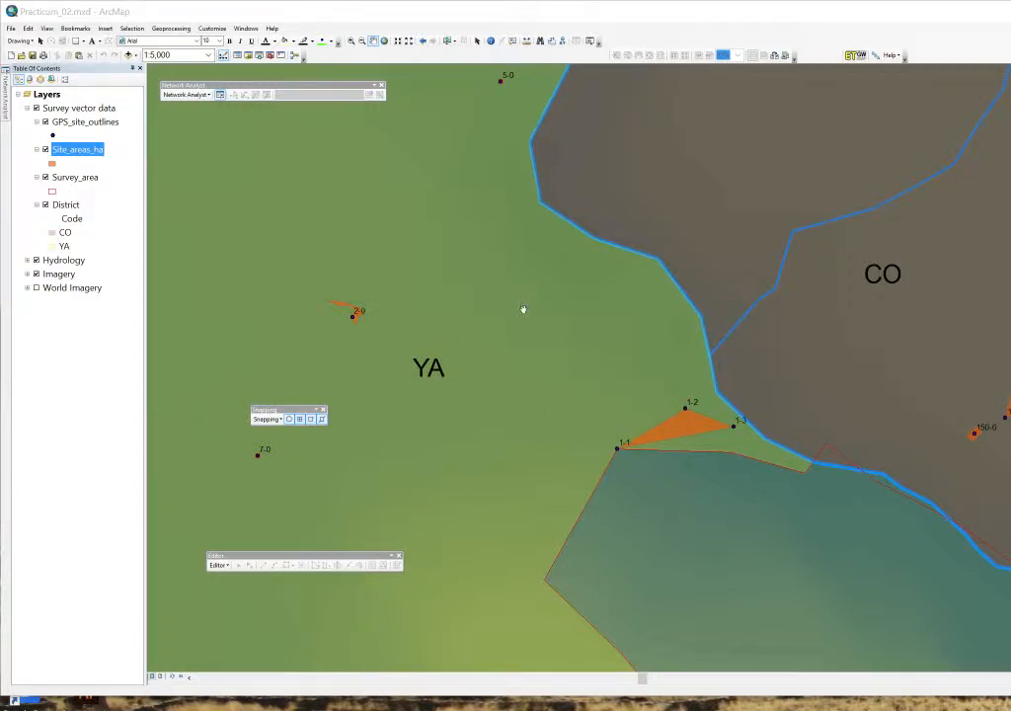
scroll(595, 344, up, 5)
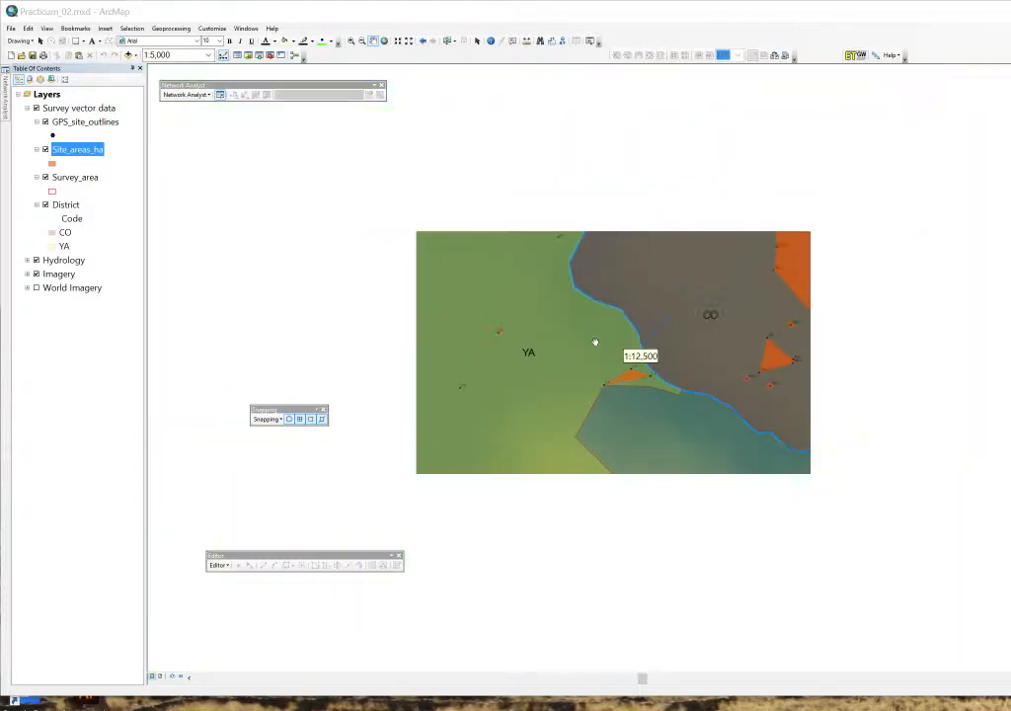
scroll(595, 314, up, 2)
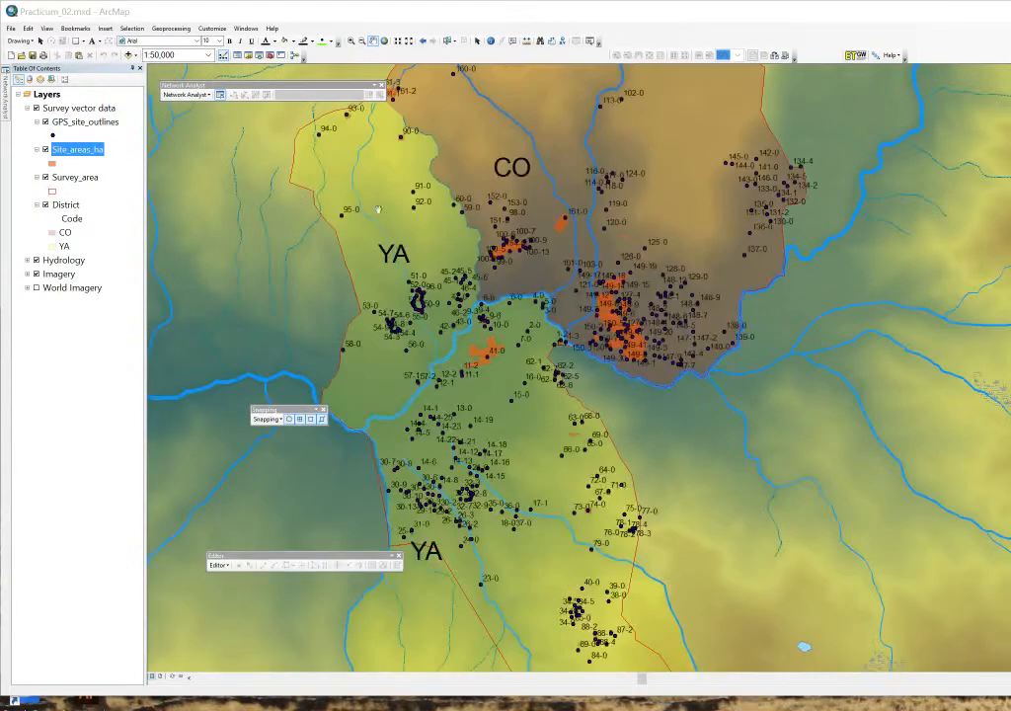
scroll(632, 350, up, 1)
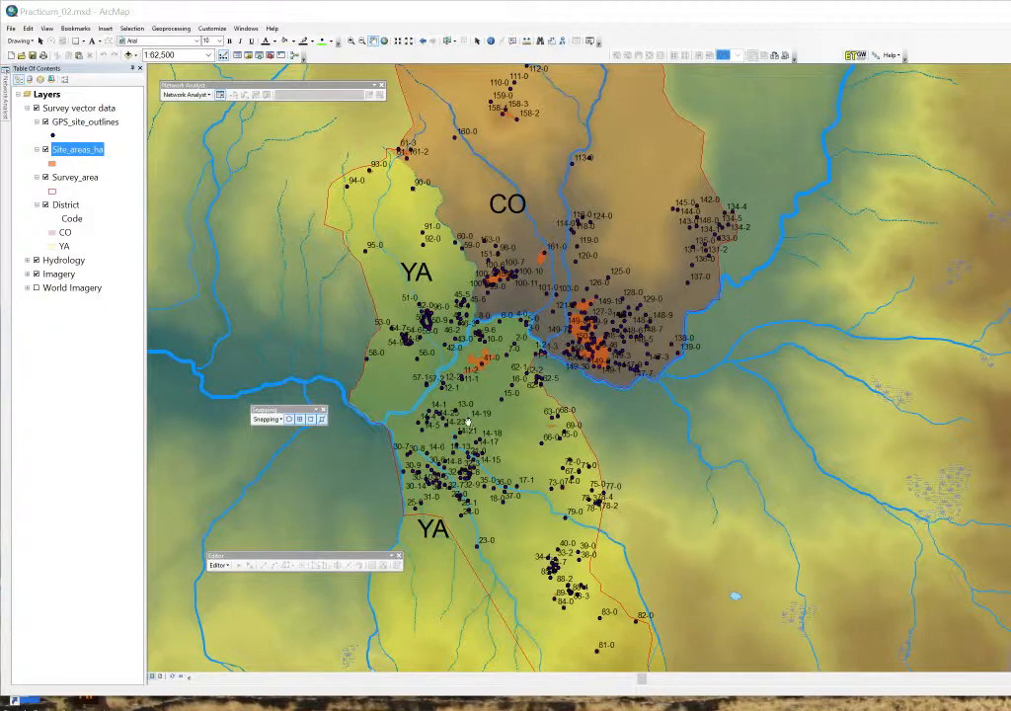
drag(581, 224, 586, 368)
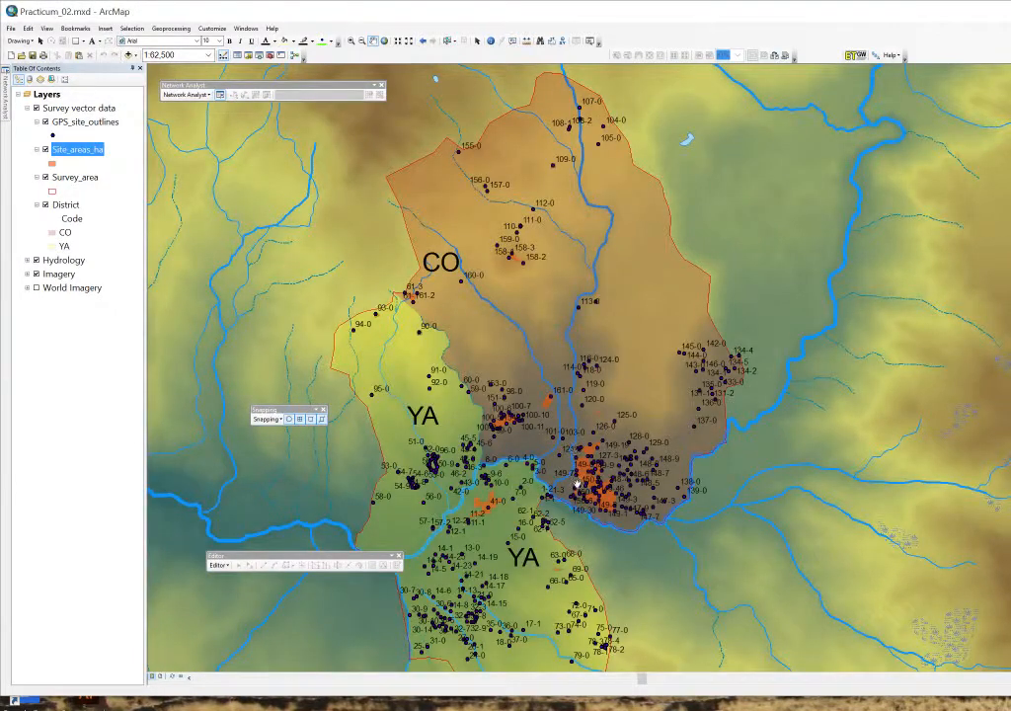
drag(594, 417, 642, 283)
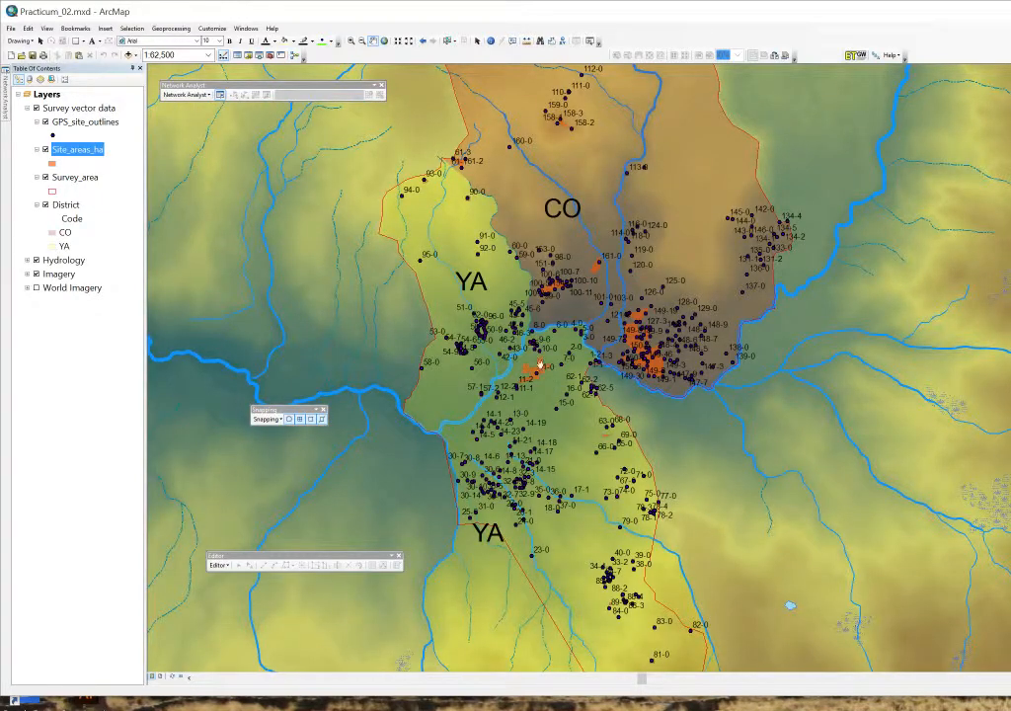
scroll(534, 335, up, 1)
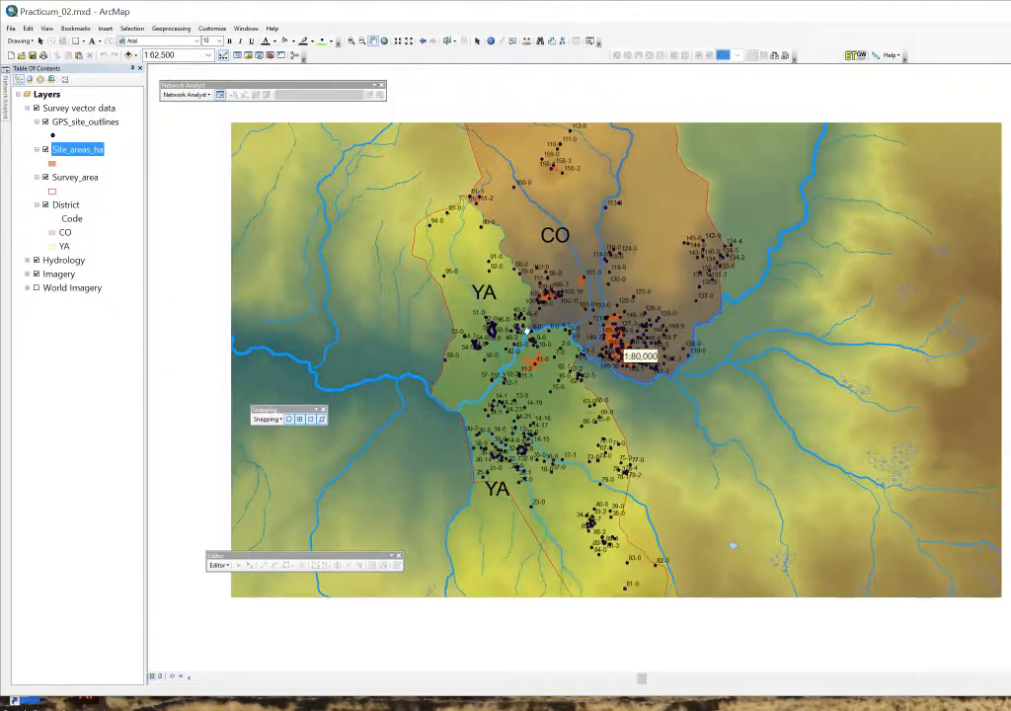
scroll(534, 334, down, 1)
scroll(534, 335, down, 5)
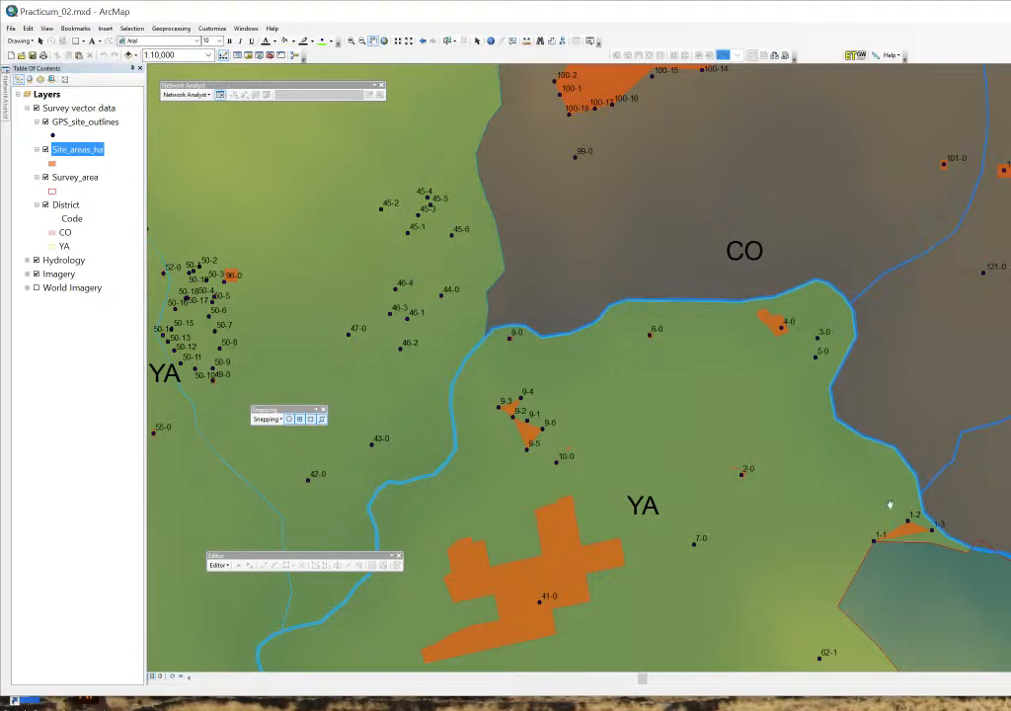
Step: Review the Site_areas_ha attribute table down to its last record, checking the District field, and close the table
right_click(83, 153)
click(108, 144)
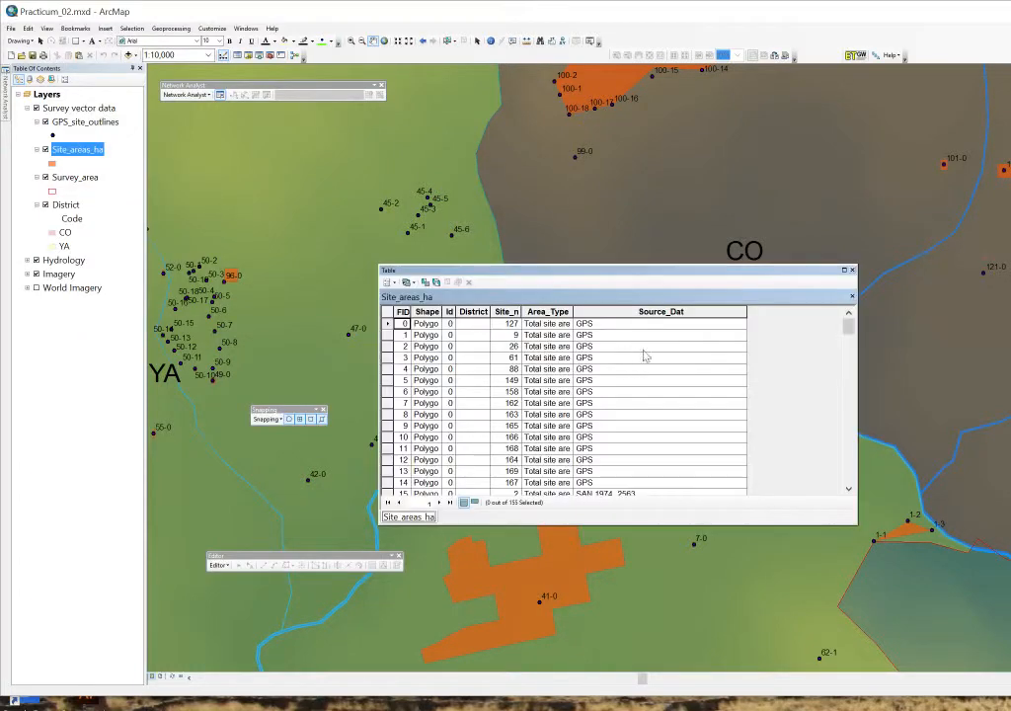
drag(849, 327, 853, 511)
click(470, 483)
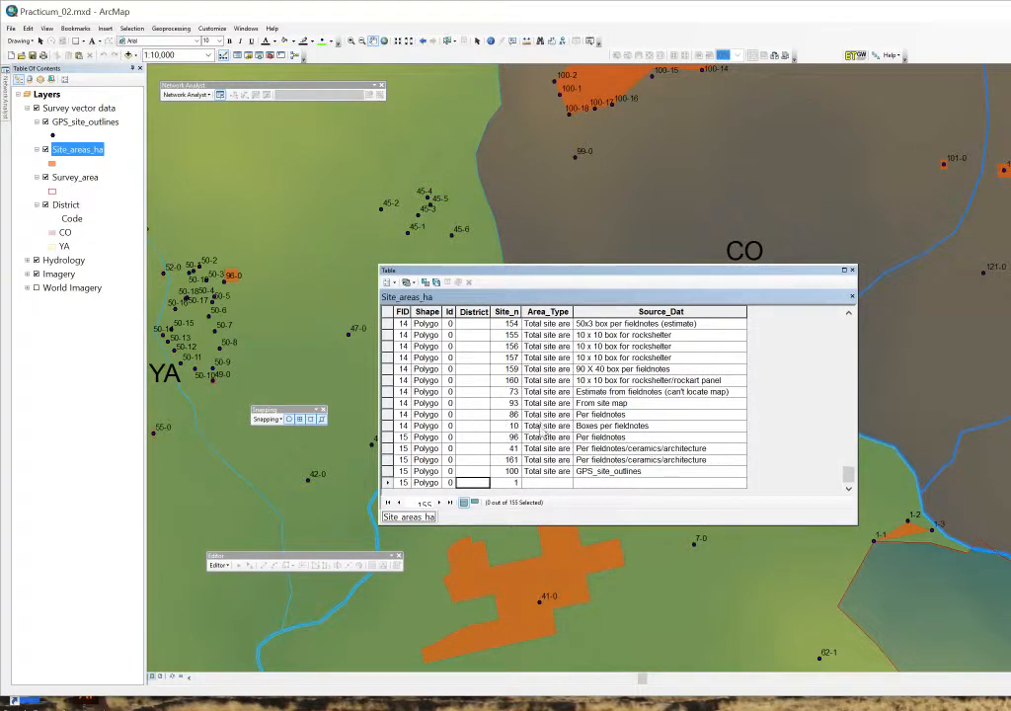
click(851, 270)
Step: Select the two Yanque records in the District layer's attribute table and close the table
scroll(486, 381, up, 5)
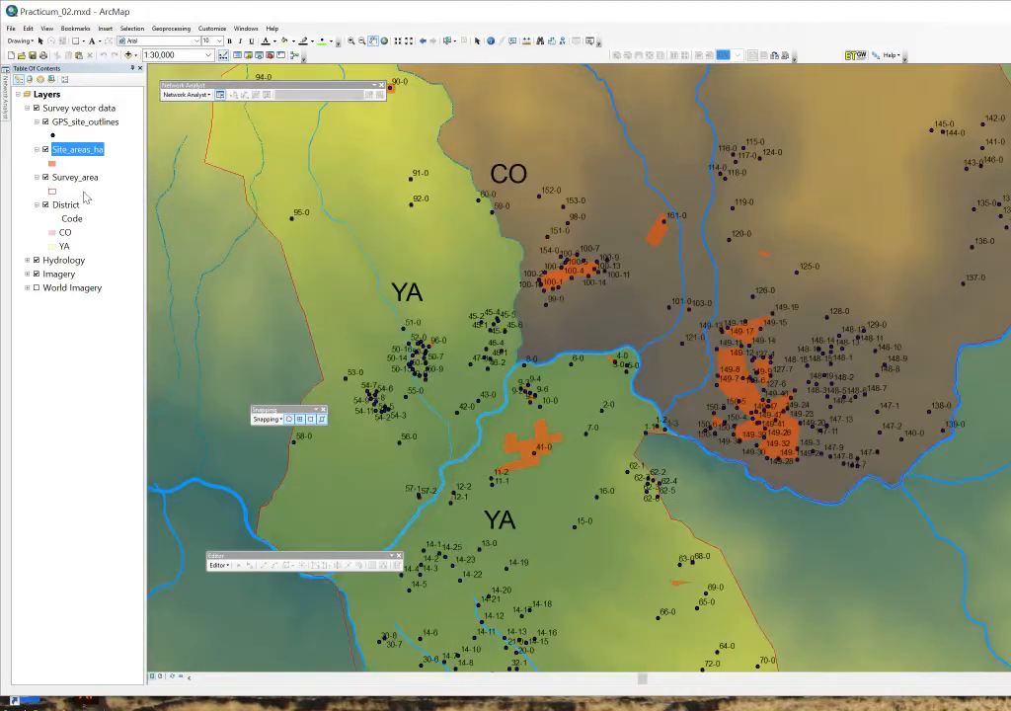
click(65, 204)
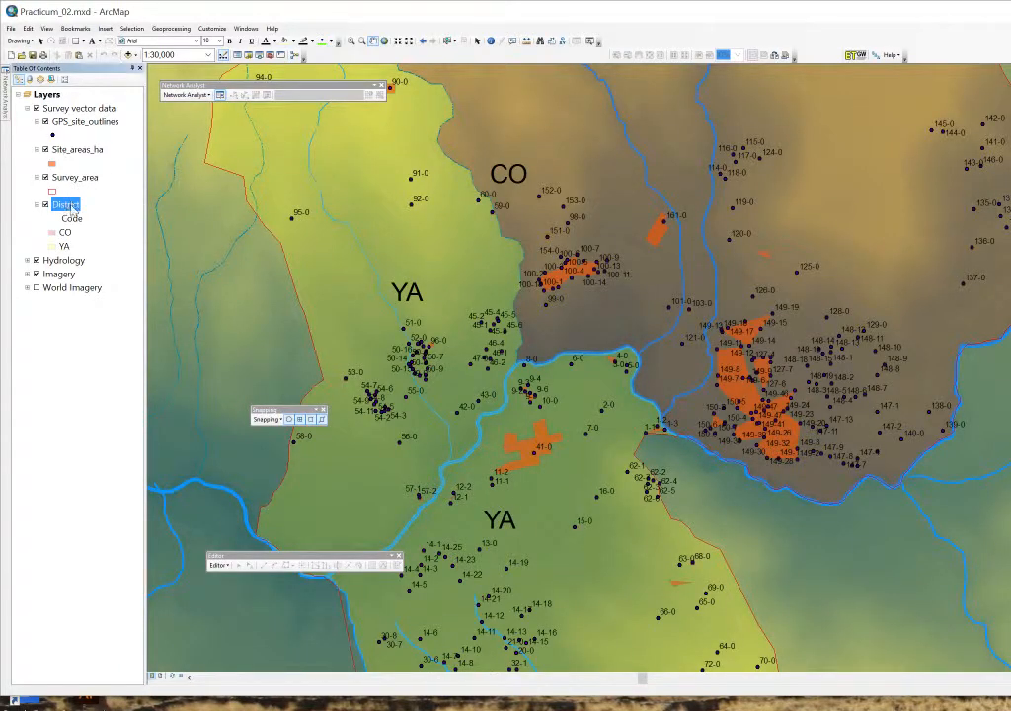
right_click(65, 204)
click(108, 232)
drag(391, 336, 388, 347)
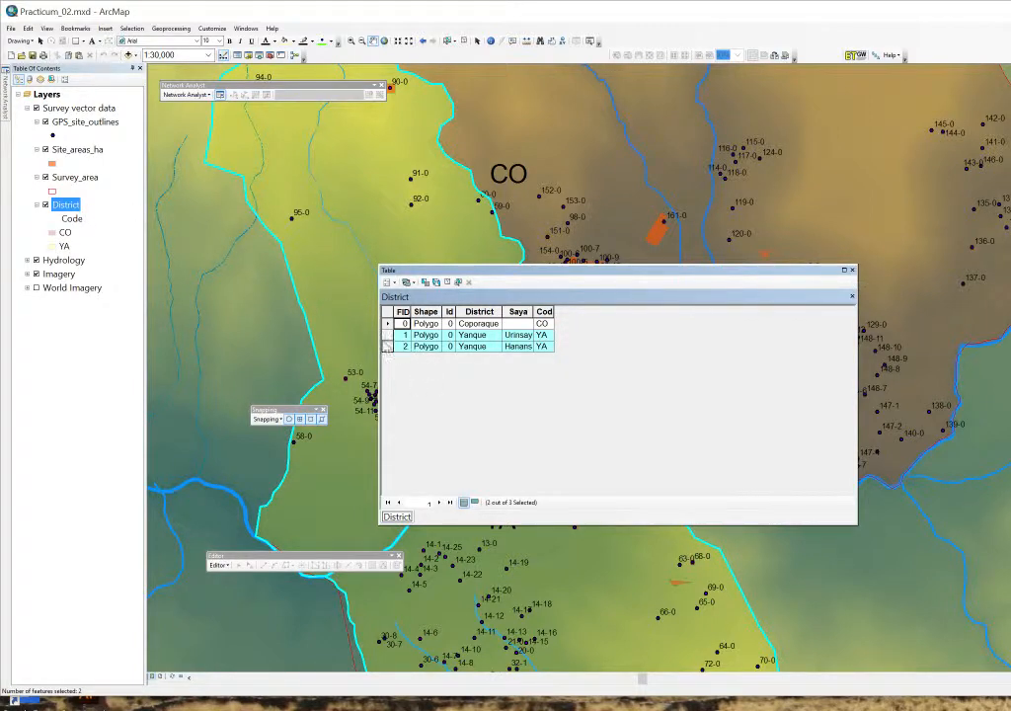
click(853, 270)
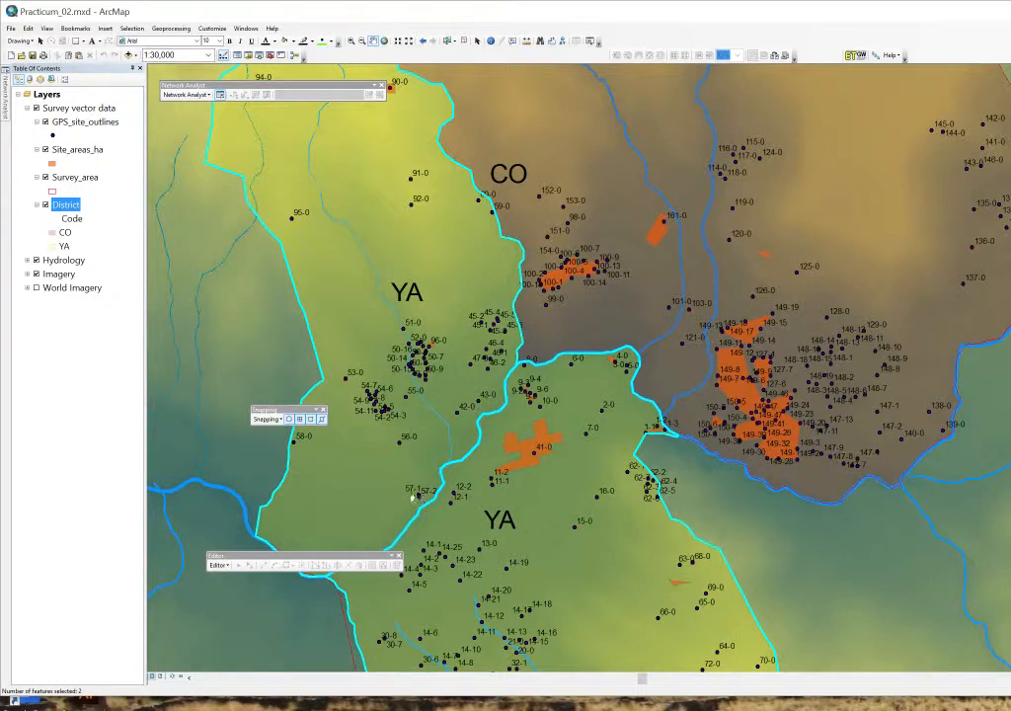
Step: Open Select By Location using the "select features from" method with Site_areas_ha as the only target layer
click(132, 28)
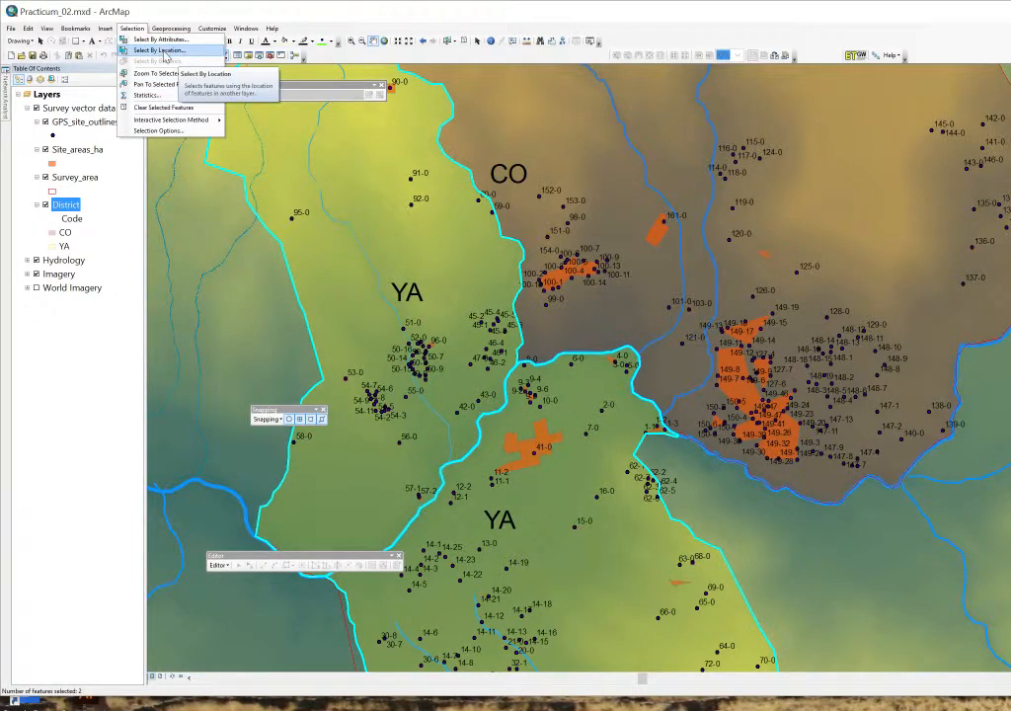
click(160, 50)
drag(723, 200, 586, 205)
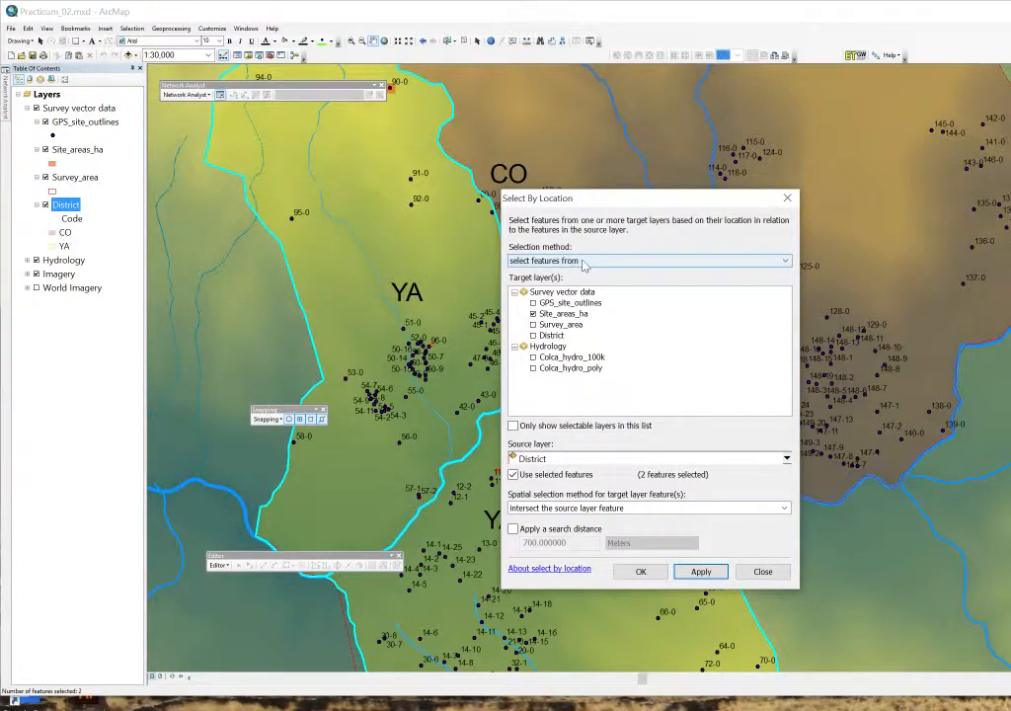
click(582, 263)
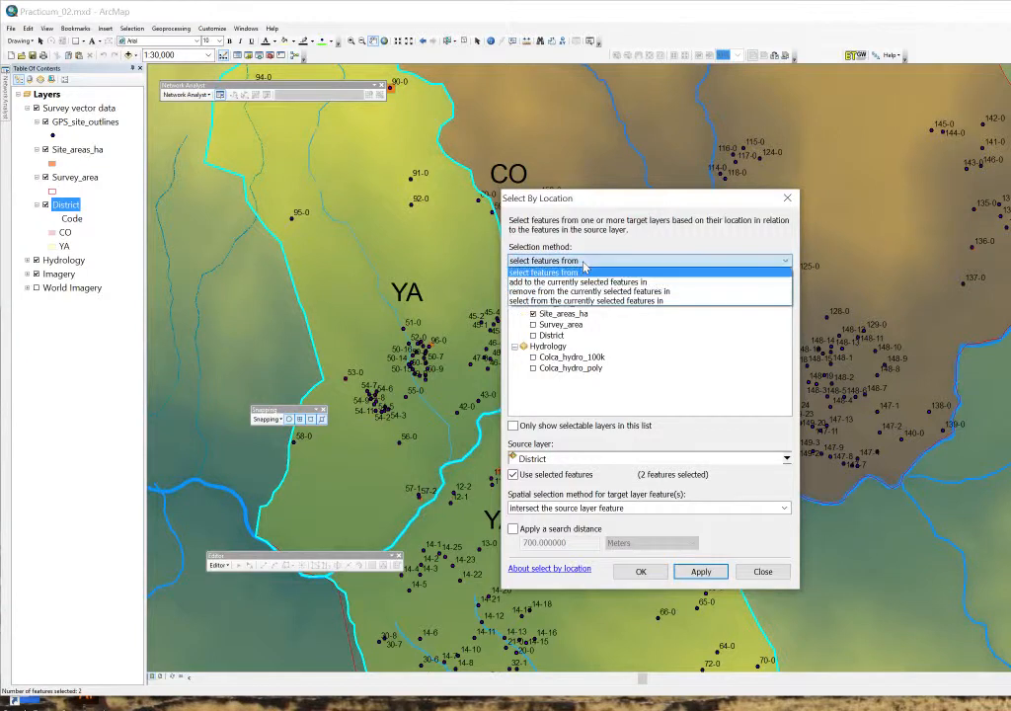
click(584, 274)
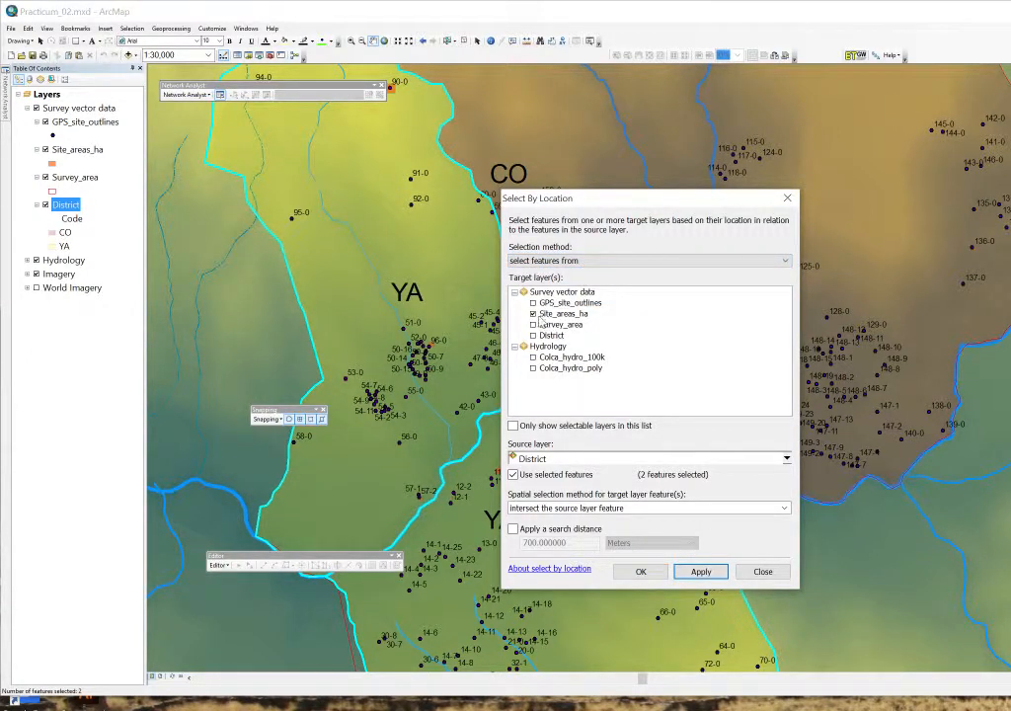
click(561, 292)
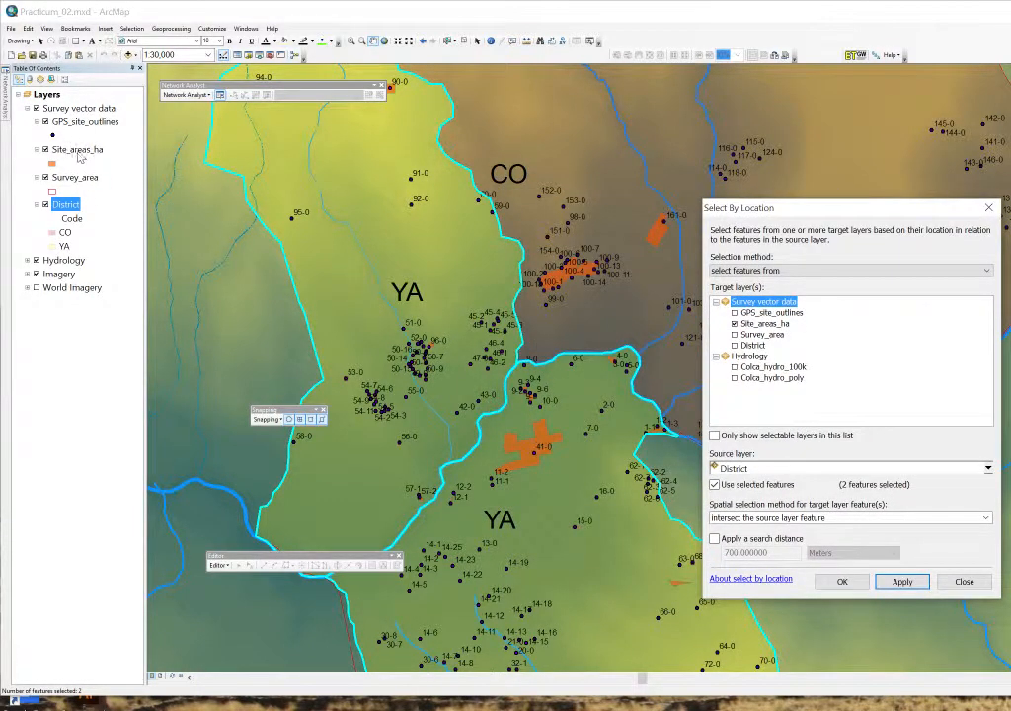
Step: Use District as the source layer for the location query, restricted to its selected features
click(768, 470)
click(753, 523)
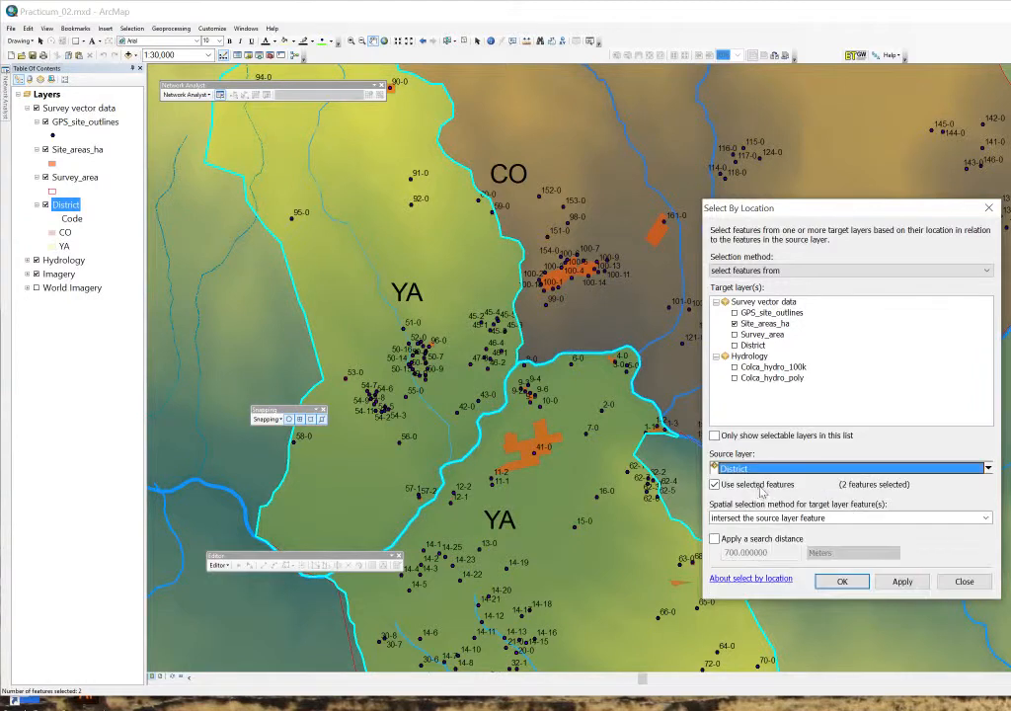
click(716, 486)
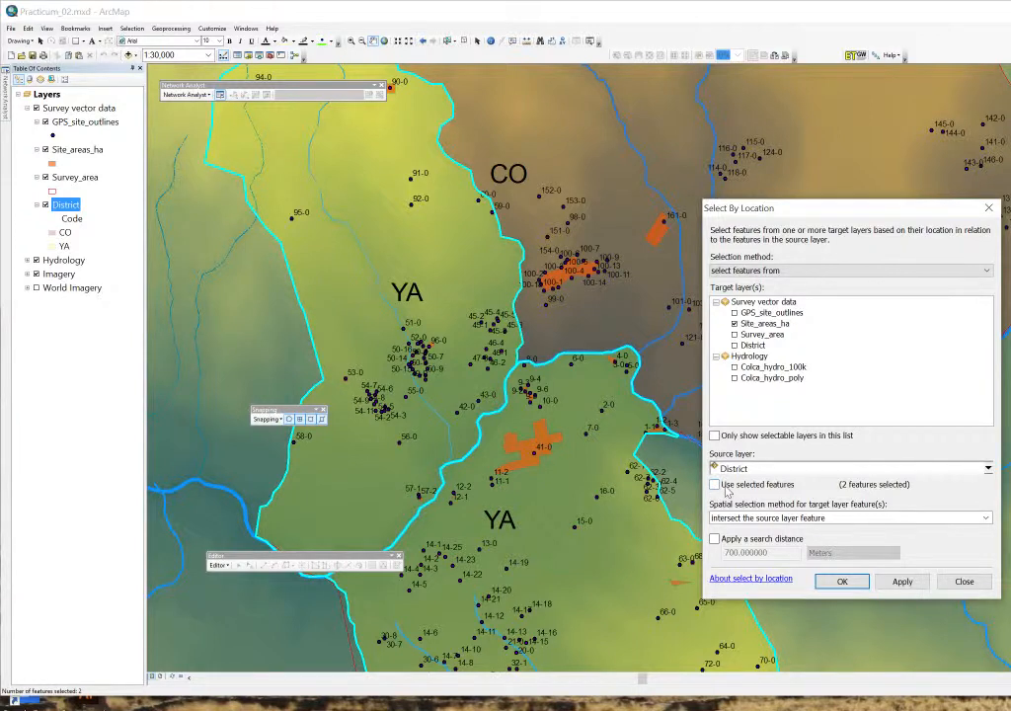
click(716, 486)
Step: Set the spatial selection method to "are within the source layer feature", run the location query, and close it
click(764, 519)
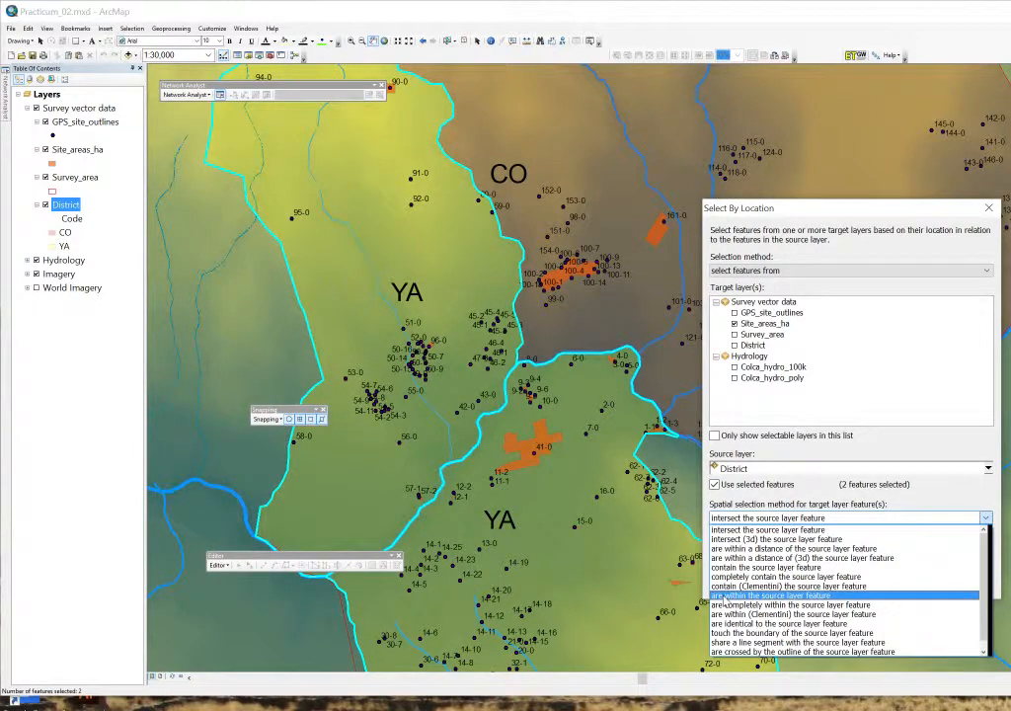
click(726, 595)
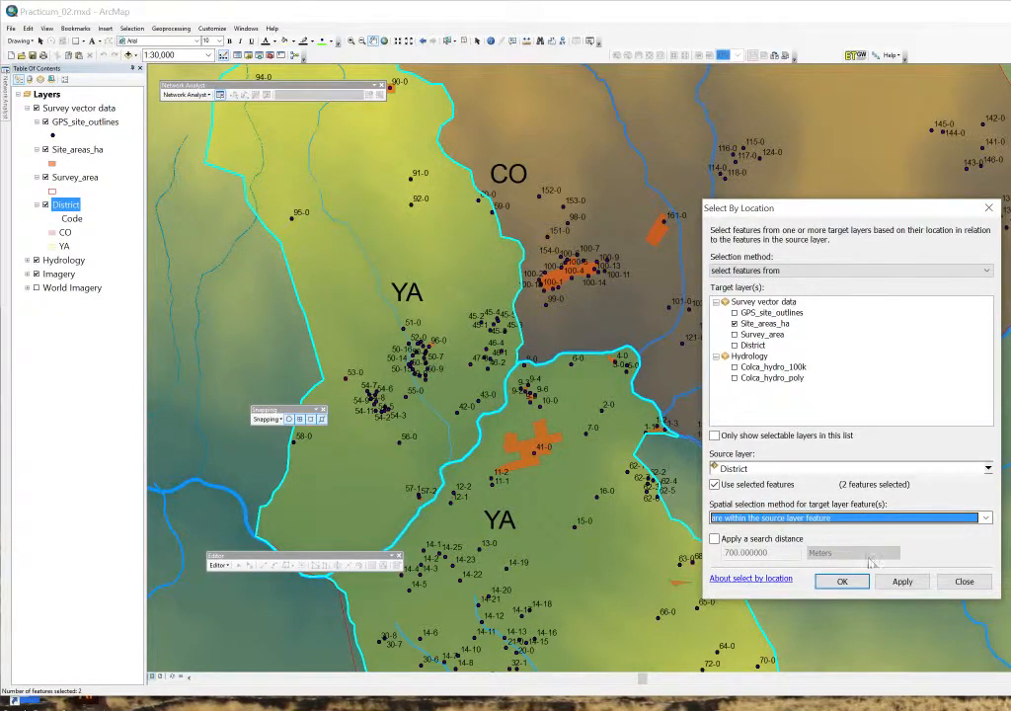
click(902, 581)
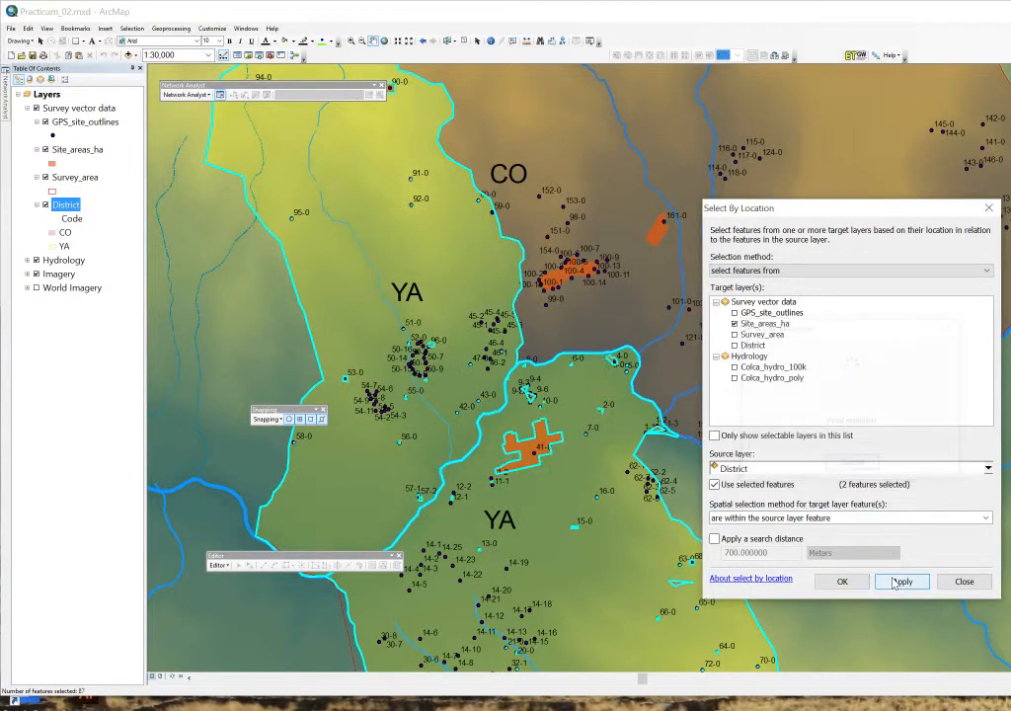
click(843, 582)
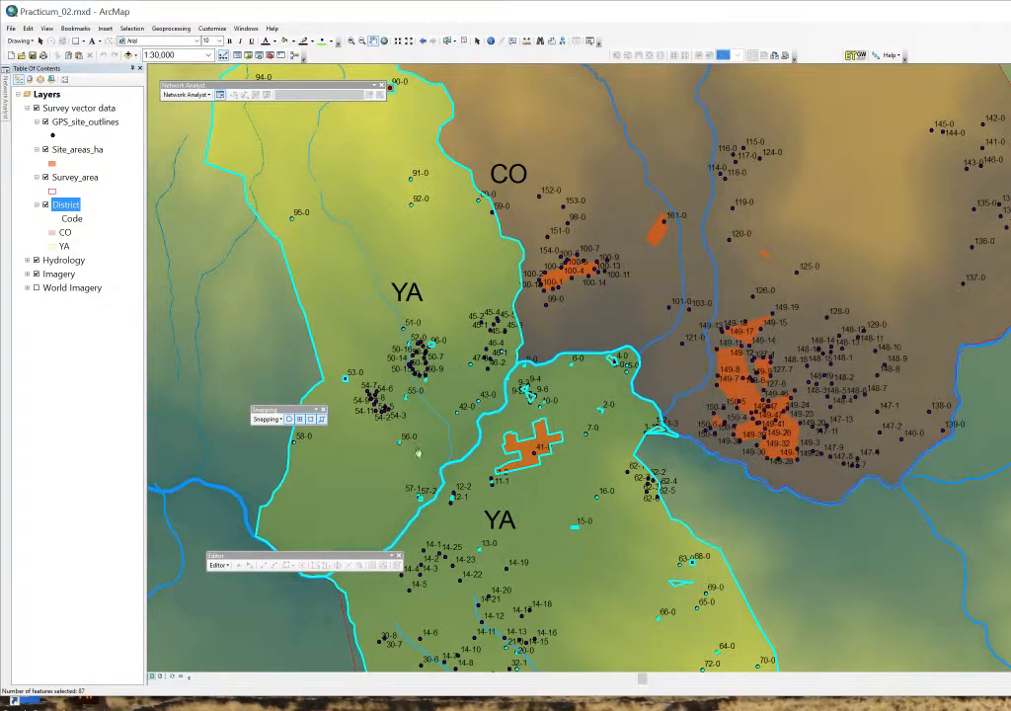
Step: Hide the GPS_site_outlines layer and inspect the square site polygon touching the YA–CO district boundary
scroll(547, 509, up, 5)
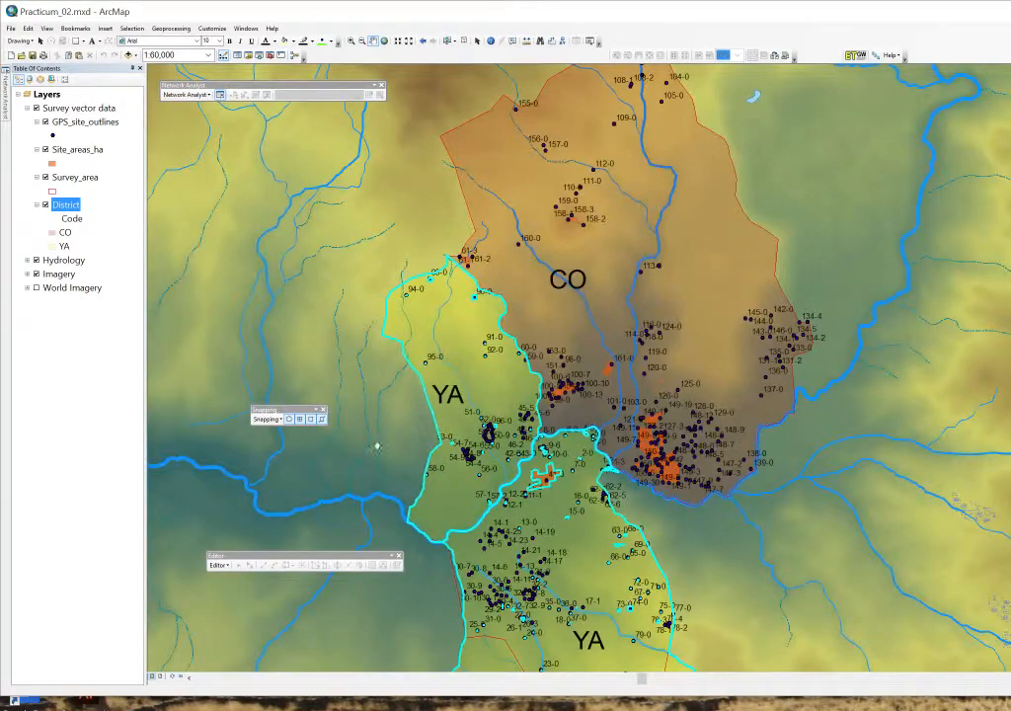
click(46, 122)
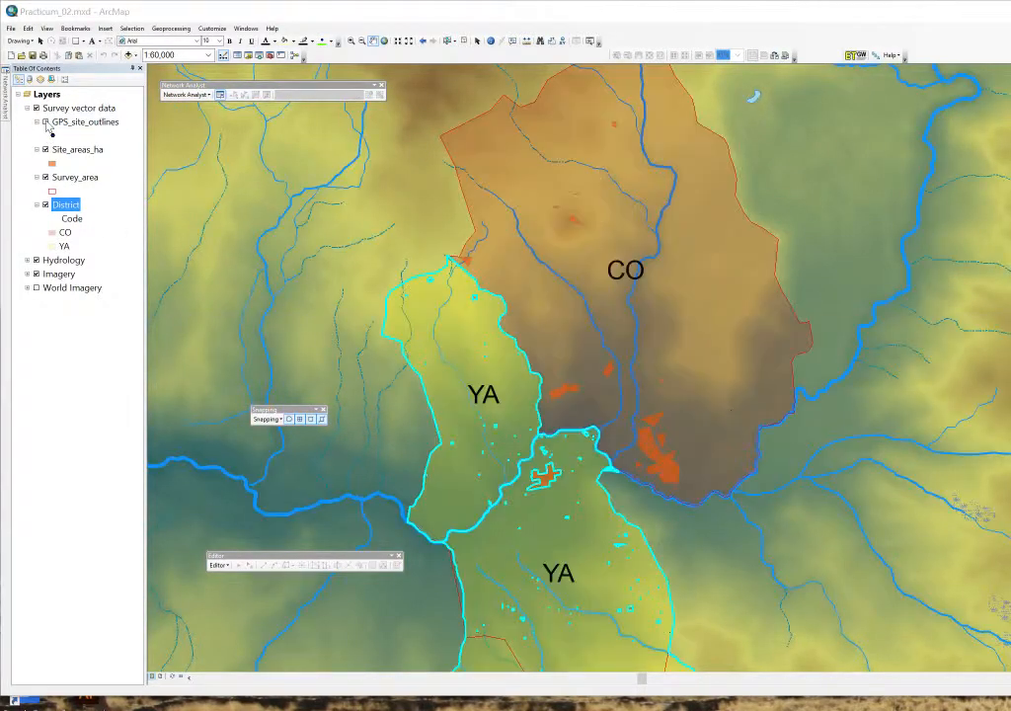
scroll(484, 509, up, 5)
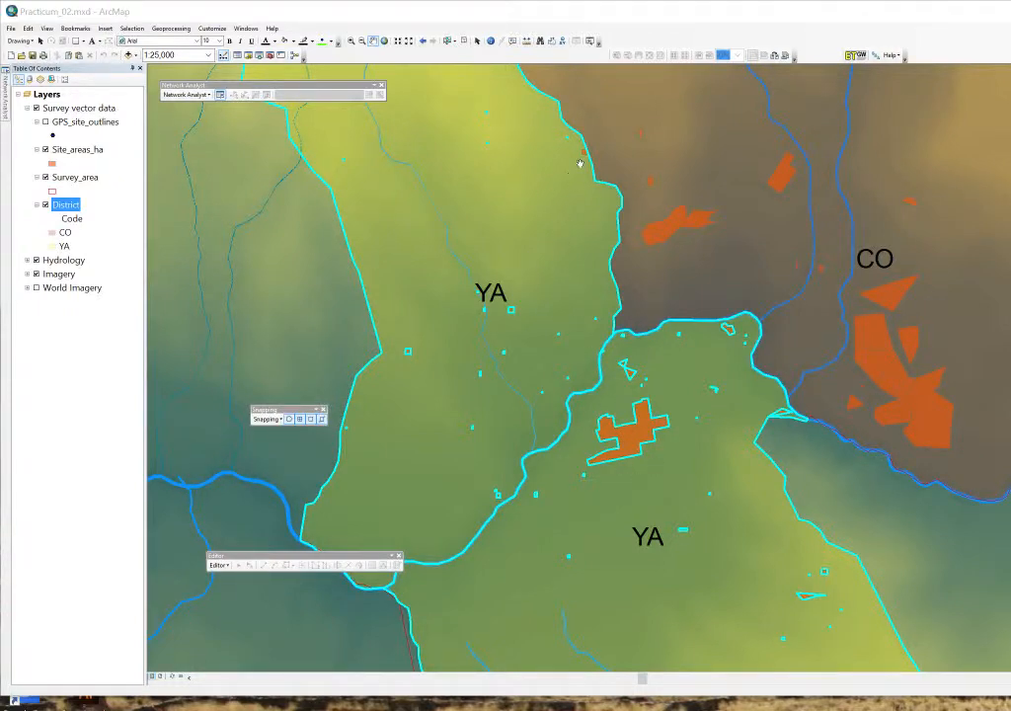
scroll(590, 153, up, 5)
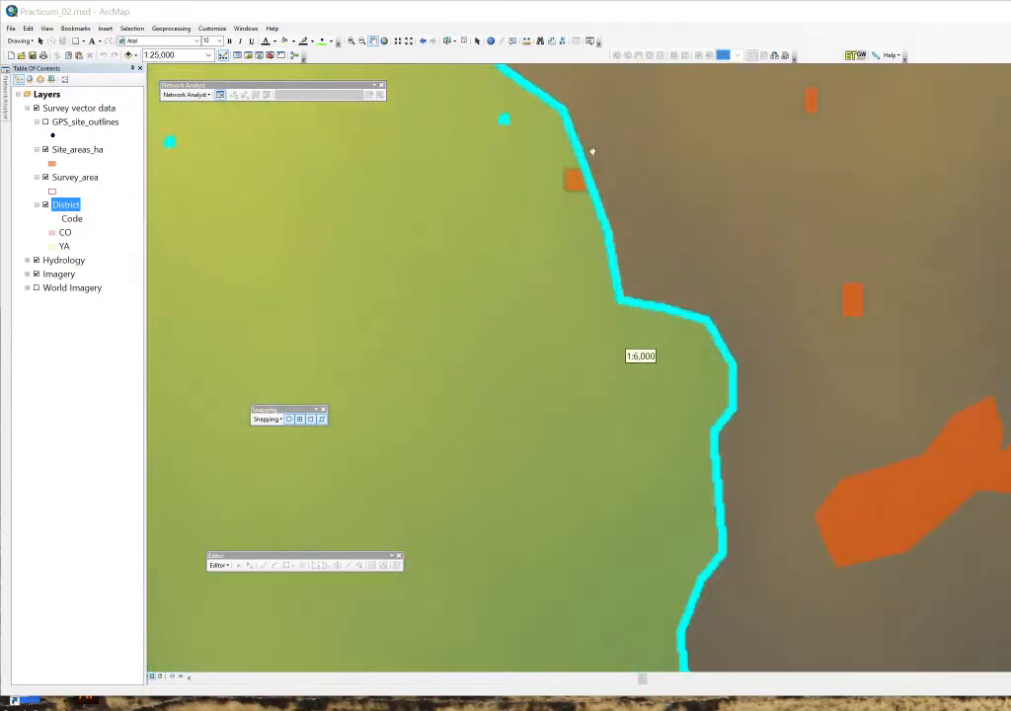
scroll(583, 158, up, 2)
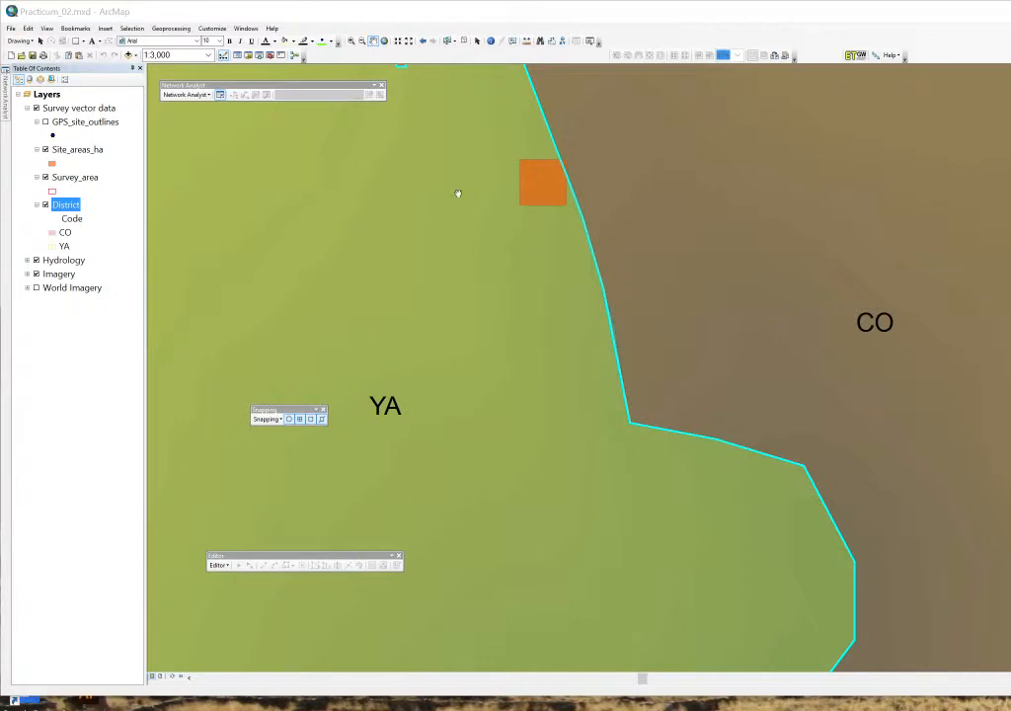
Step: Try selecting the Site_areas_ha features by location using the "contain the source layer feature" method against the selected District features
click(131, 28)
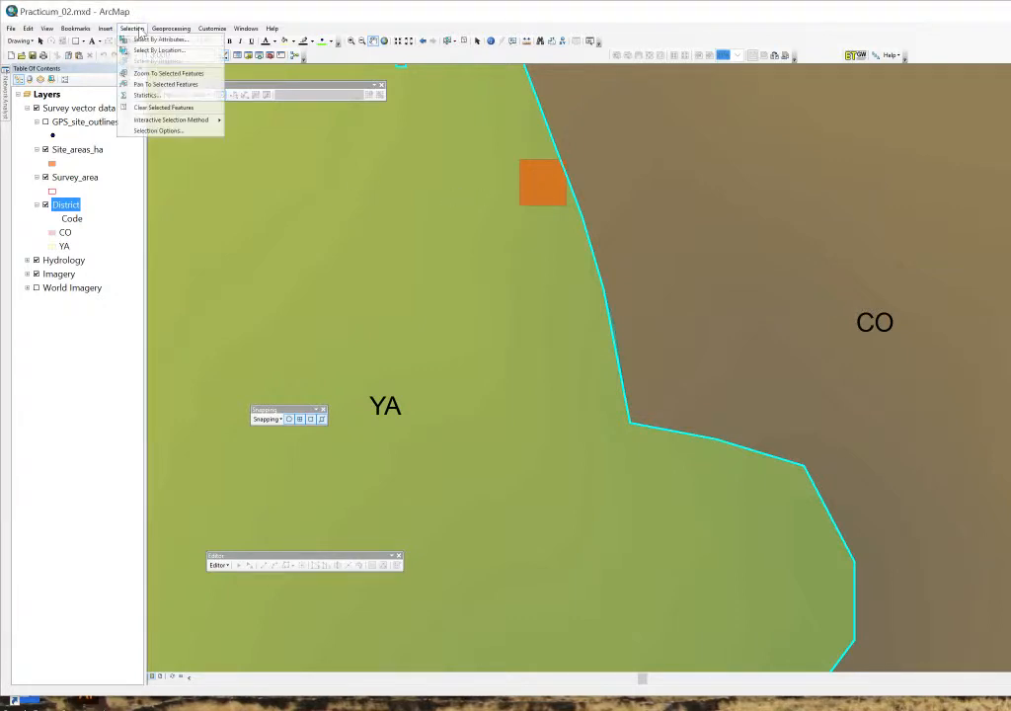
click(177, 51)
click(761, 517)
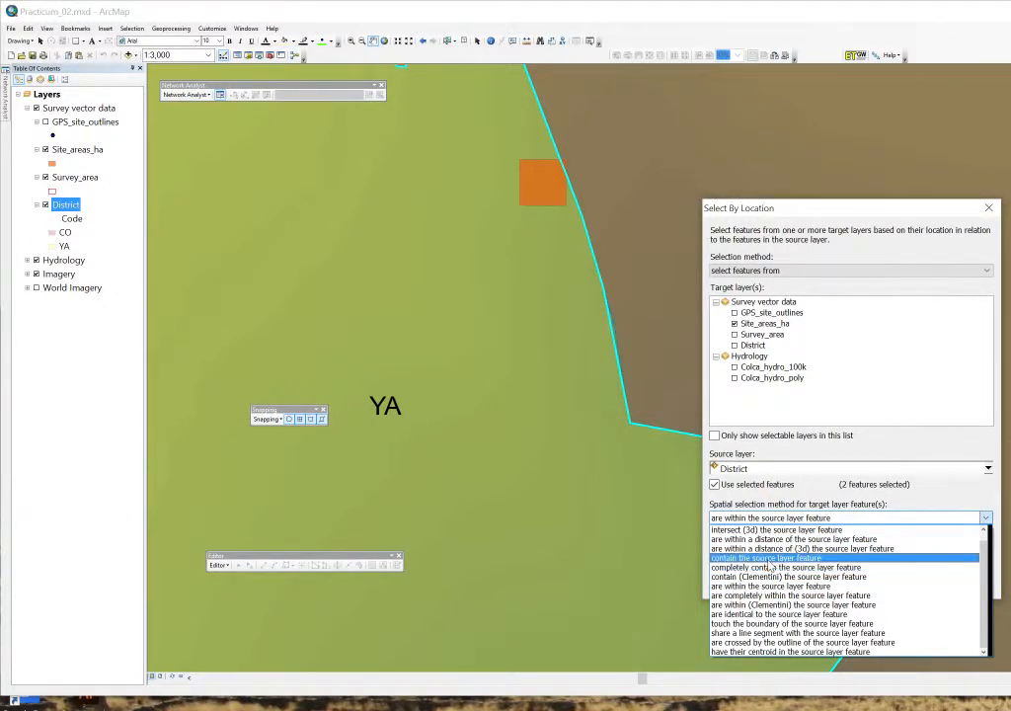
click(768, 561)
click(901, 582)
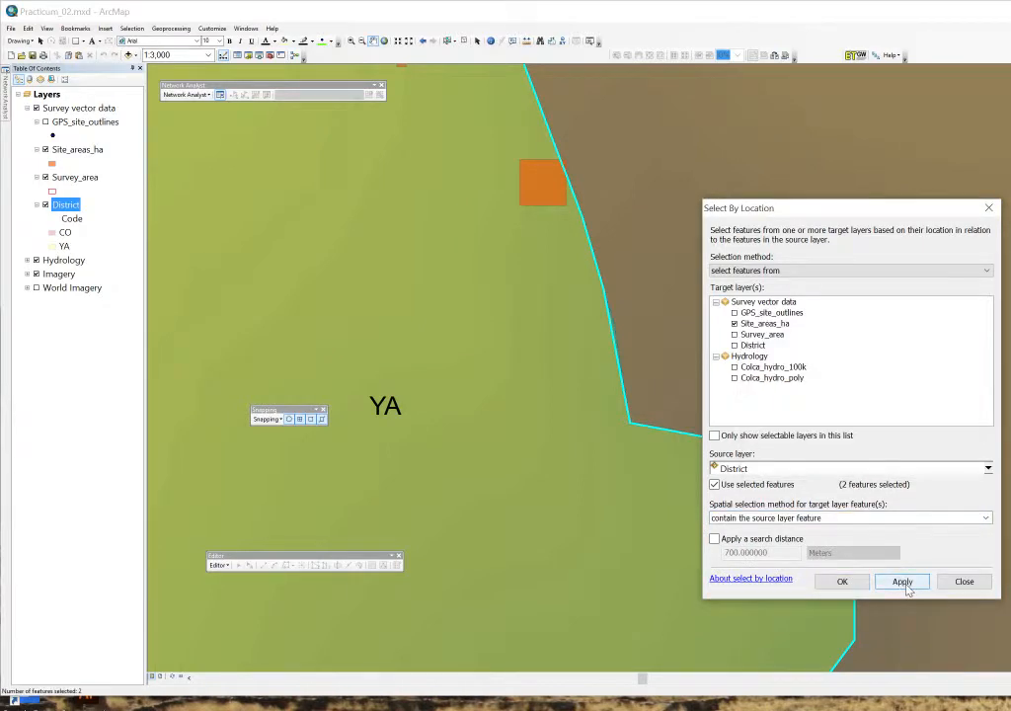
Step: Try the location query with "are within (Clementini) the source layer feature" and again with "are within the source layer feature"
click(839, 519)
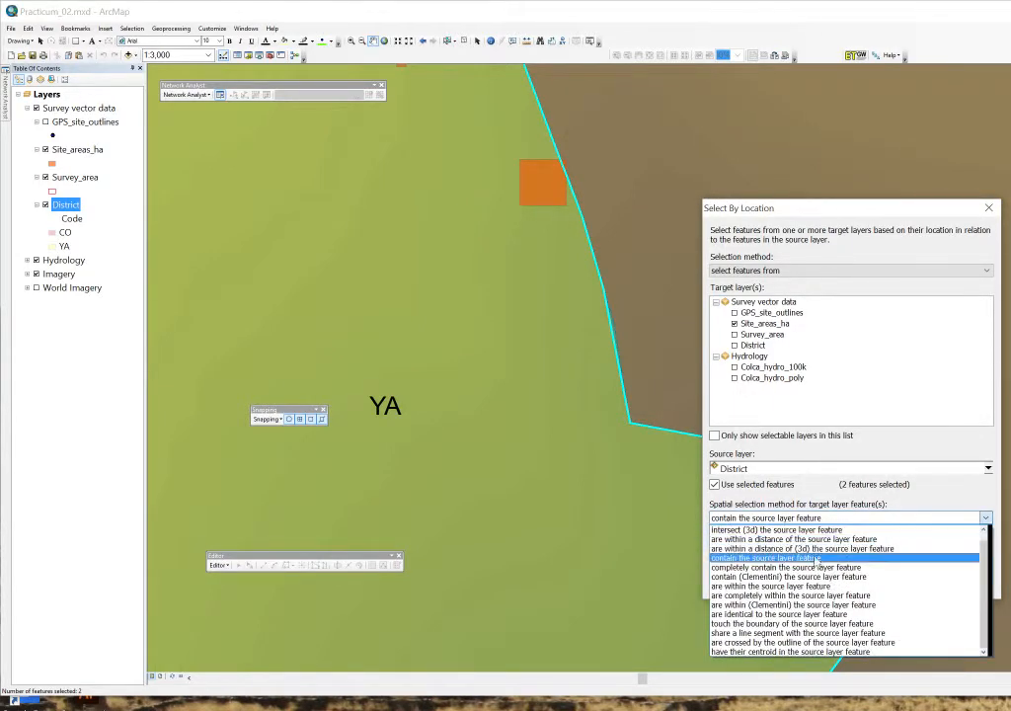
click(817, 605)
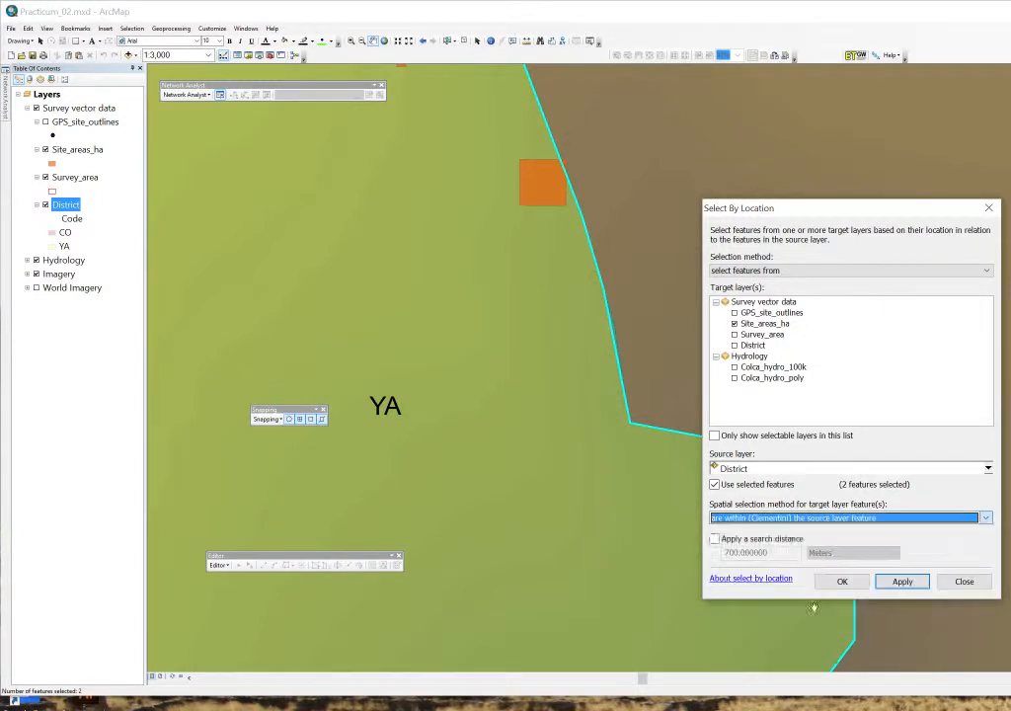
click(899, 581)
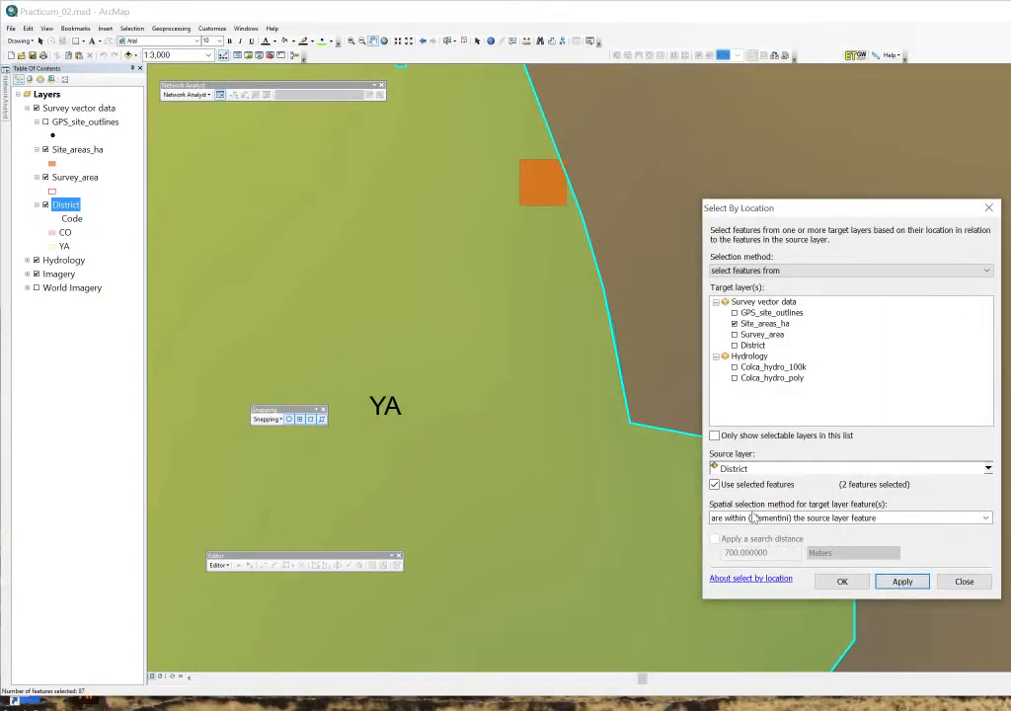
click(774, 518)
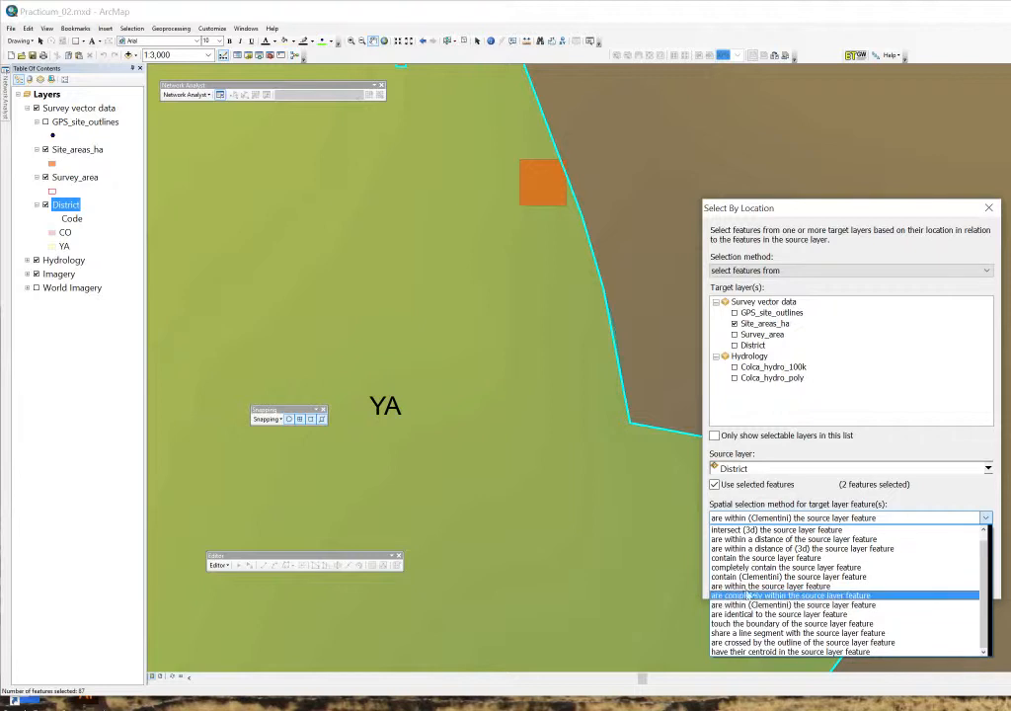
click(750, 585)
click(903, 582)
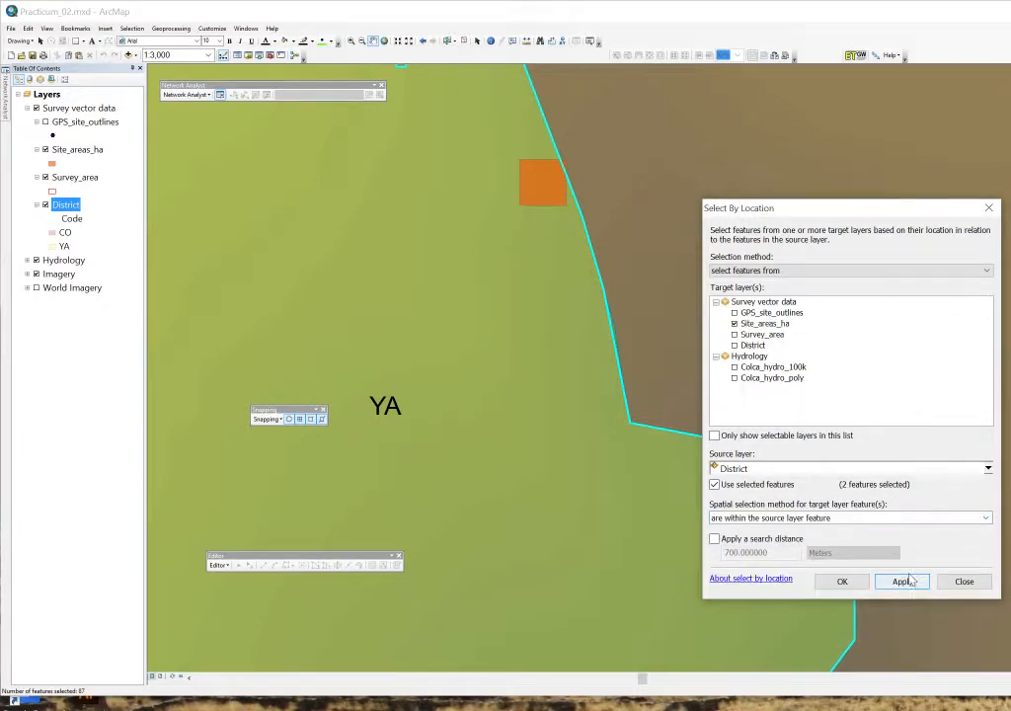
Step: Run the location query with "are within a distance of the source layer feature" and a 10-meter search distance, and close it
click(767, 519)
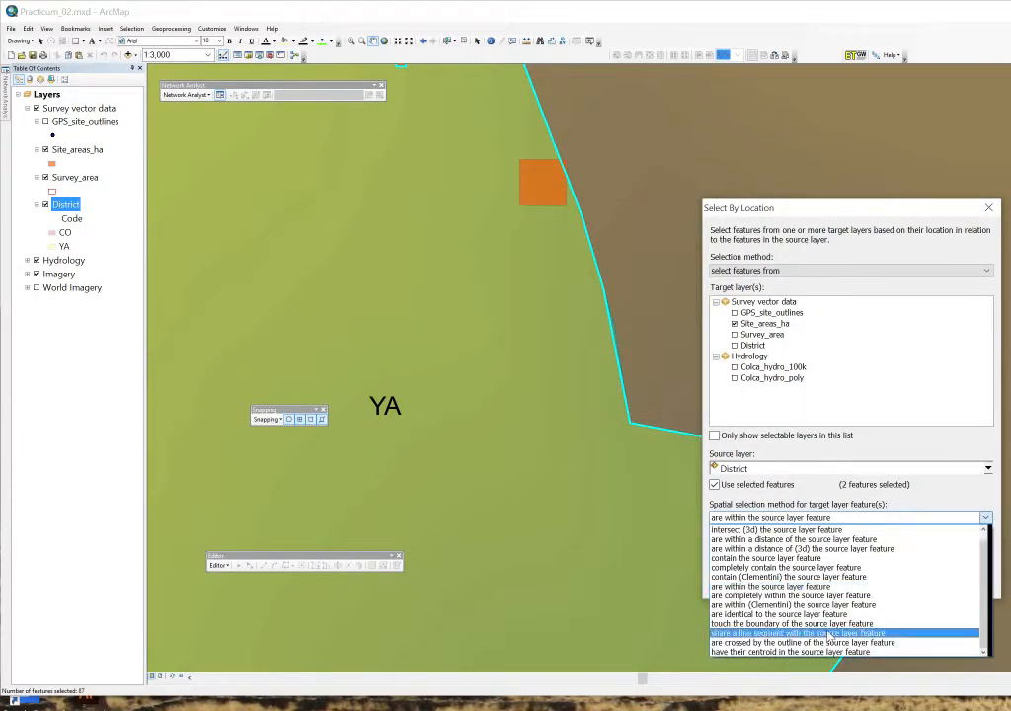
click(772, 540)
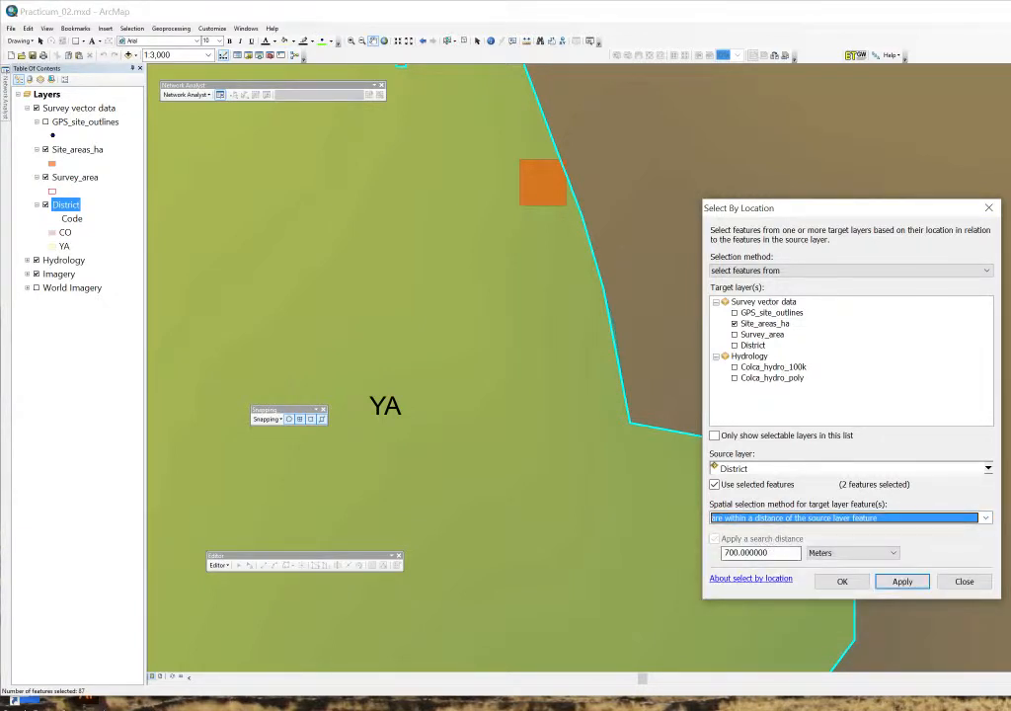
key(Tab)
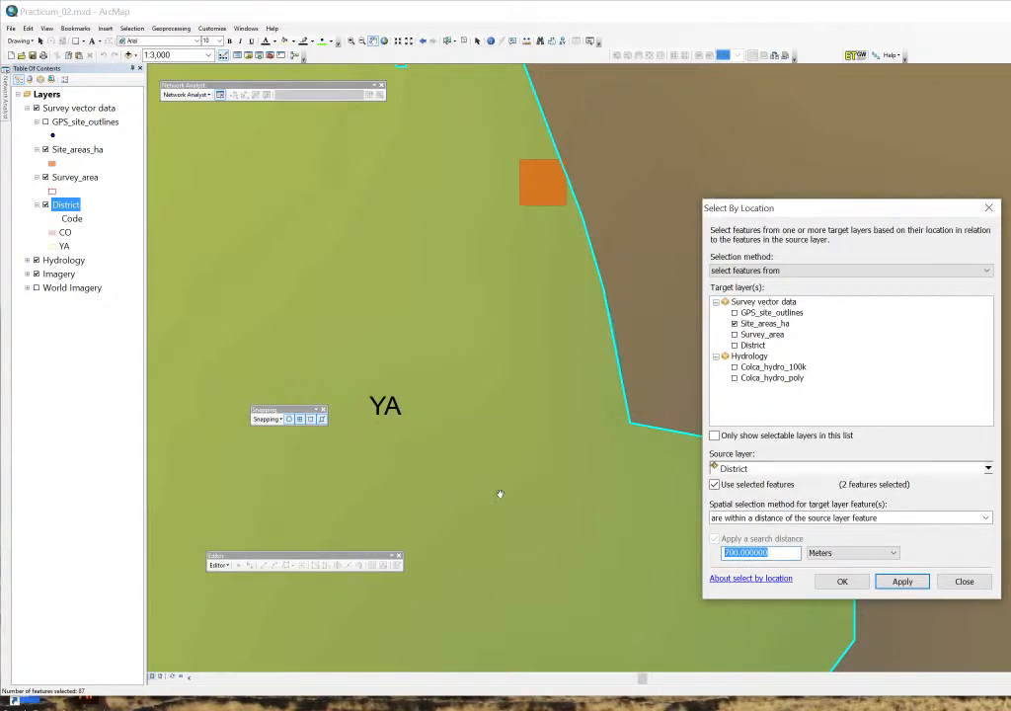
text(10)
click(901, 581)
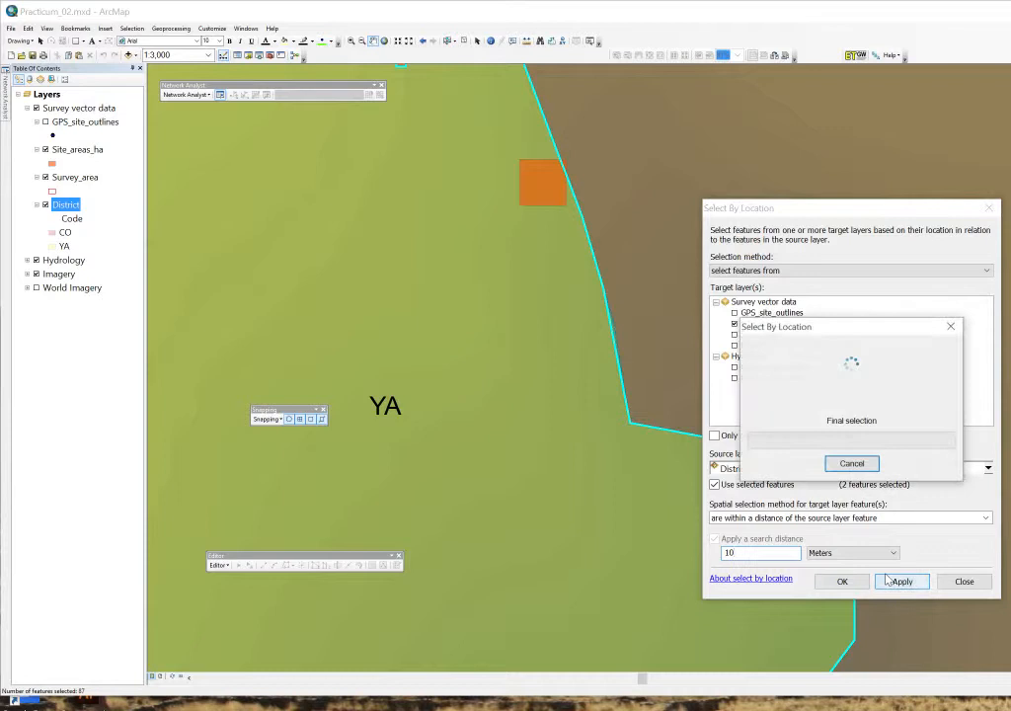
click(836, 583)
Step: Examine the selected site areas across both YA areas and the square site polygon on the YA–CO boundary
scroll(758, 516, up, 1)
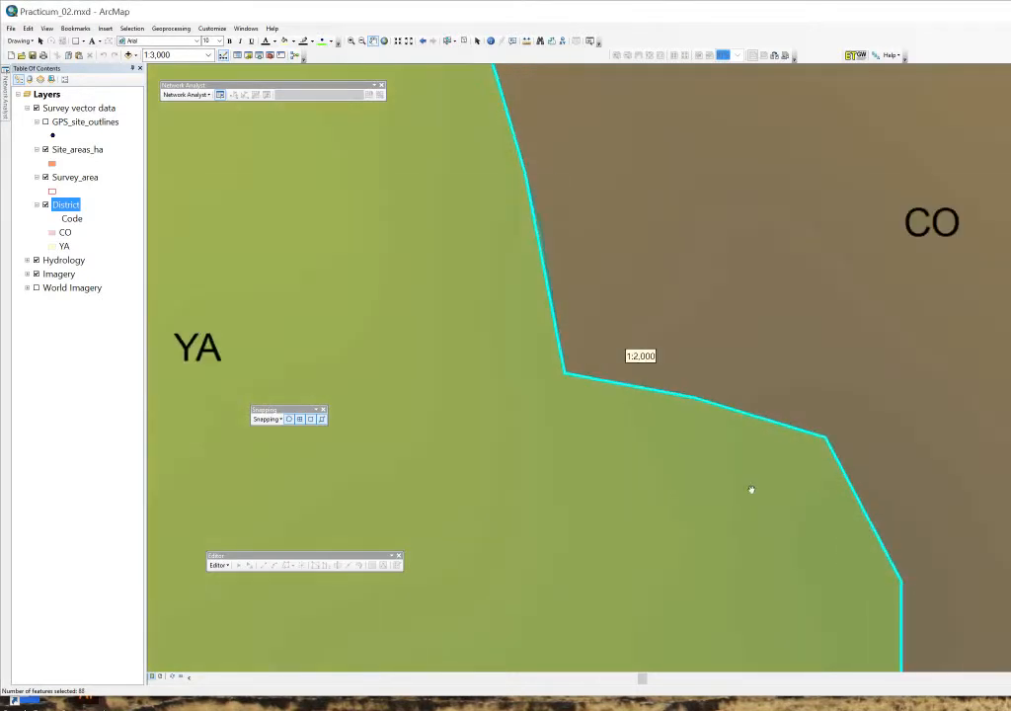
scroll(756, 479, down, 1)
scroll(756, 479, down, 5)
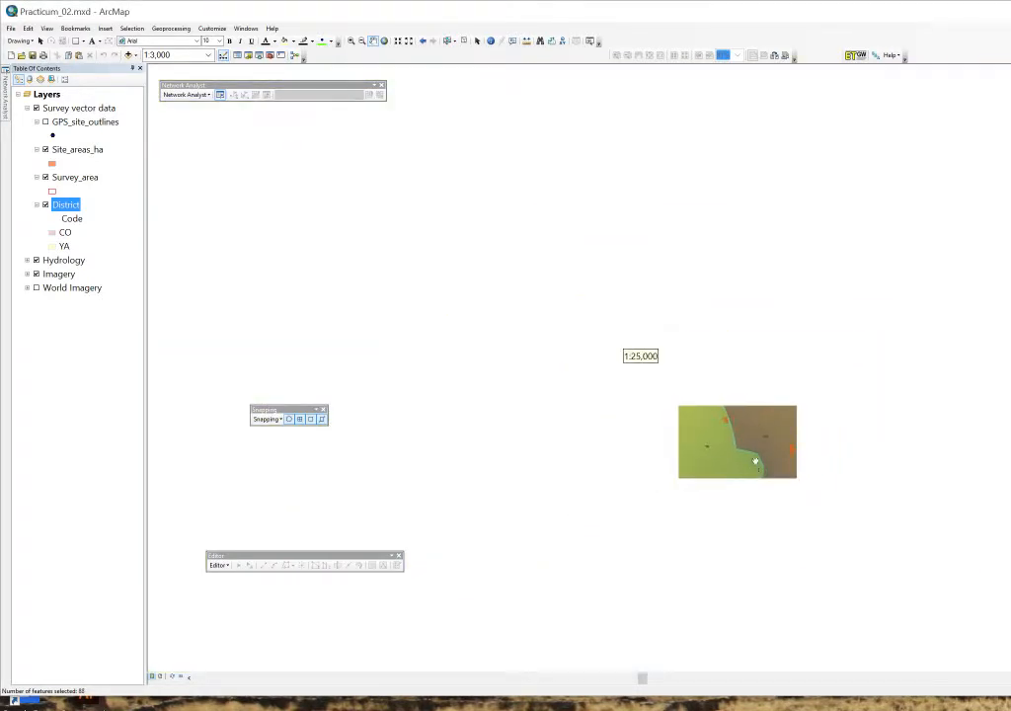
scroll(767, 456, down, 2)
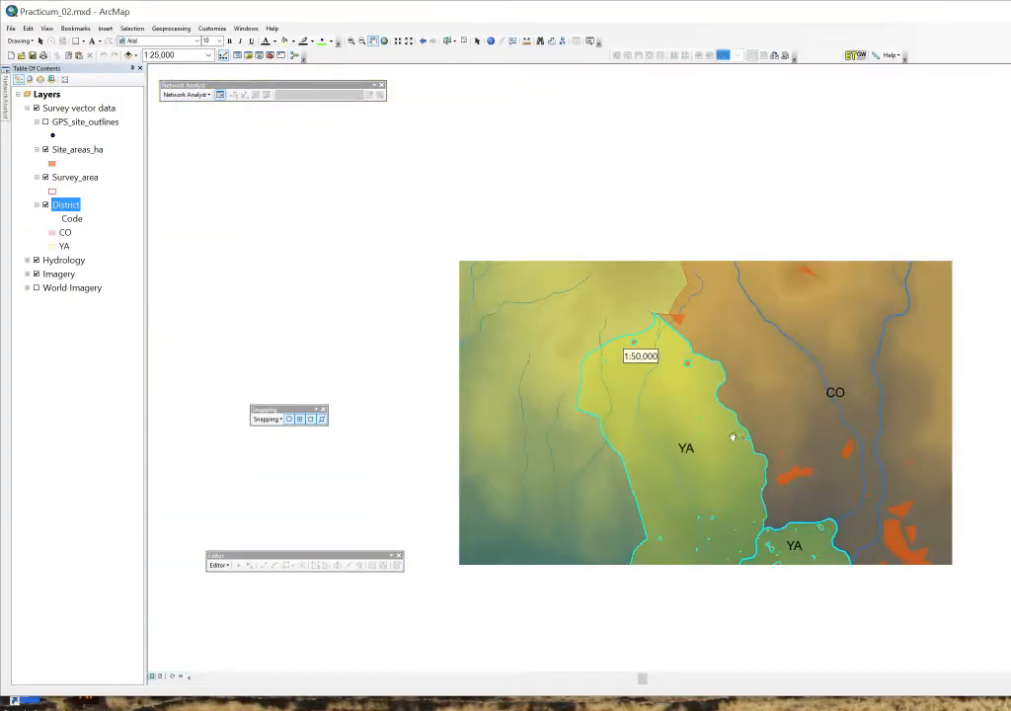
scroll(732, 436, down, 2)
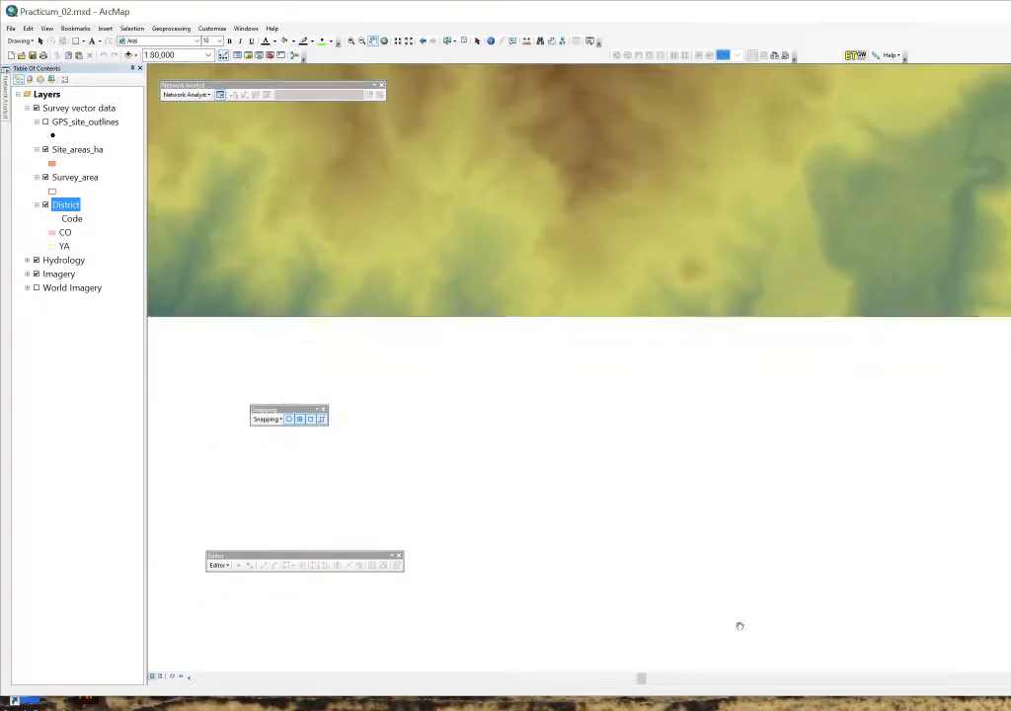
scroll(664, 334, down, 2)
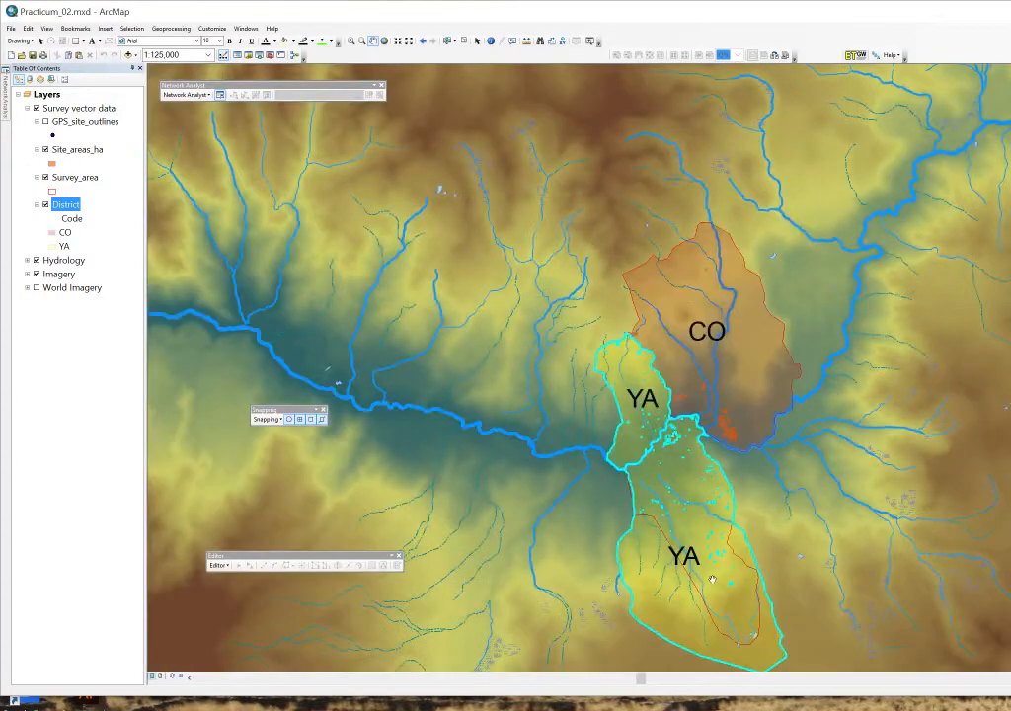
scroll(660, 397, up, 4)
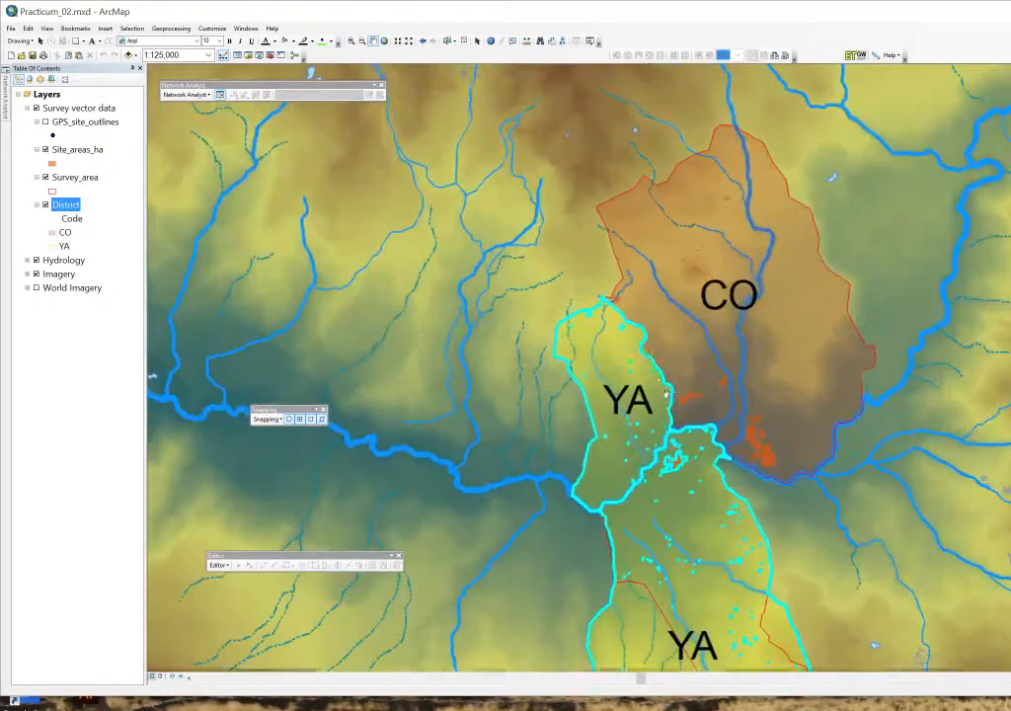
scroll(650, 367, up, 2)
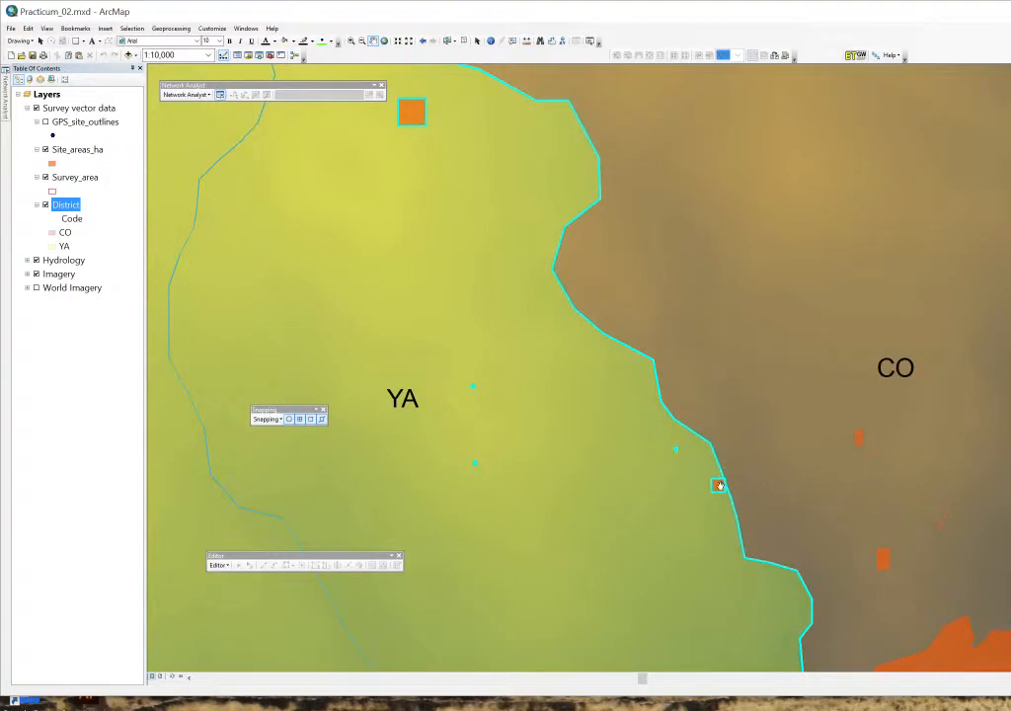
scroll(719, 485, up, 1)
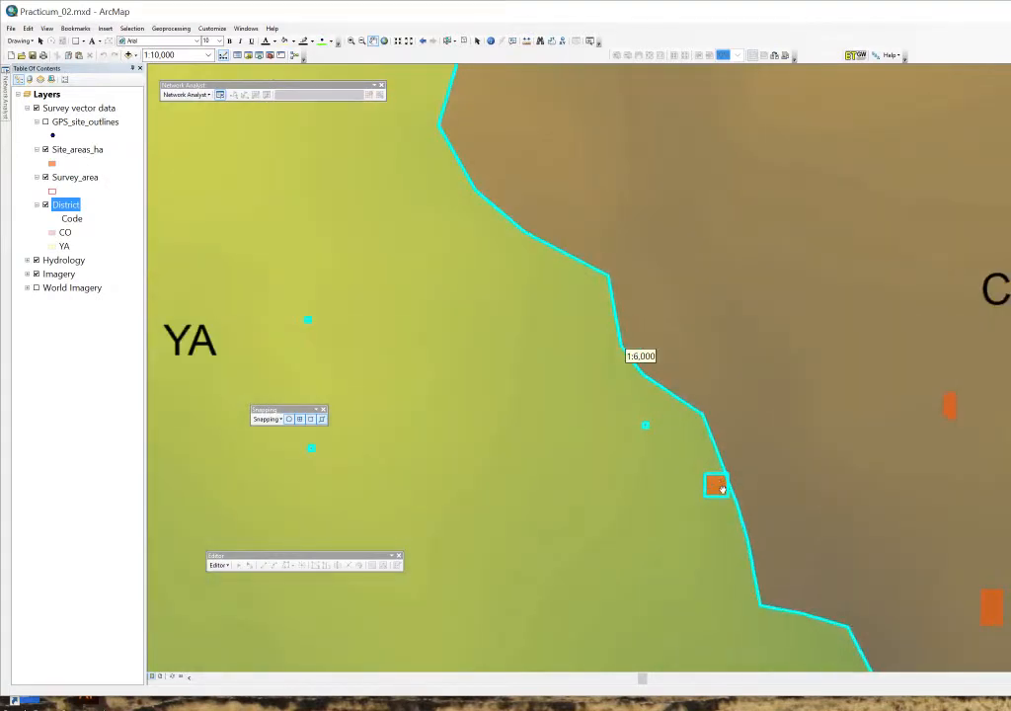
Step: Rerun Select By Location on Site_areas_ha with features within 10 meters of the selected District features
click(131, 27)
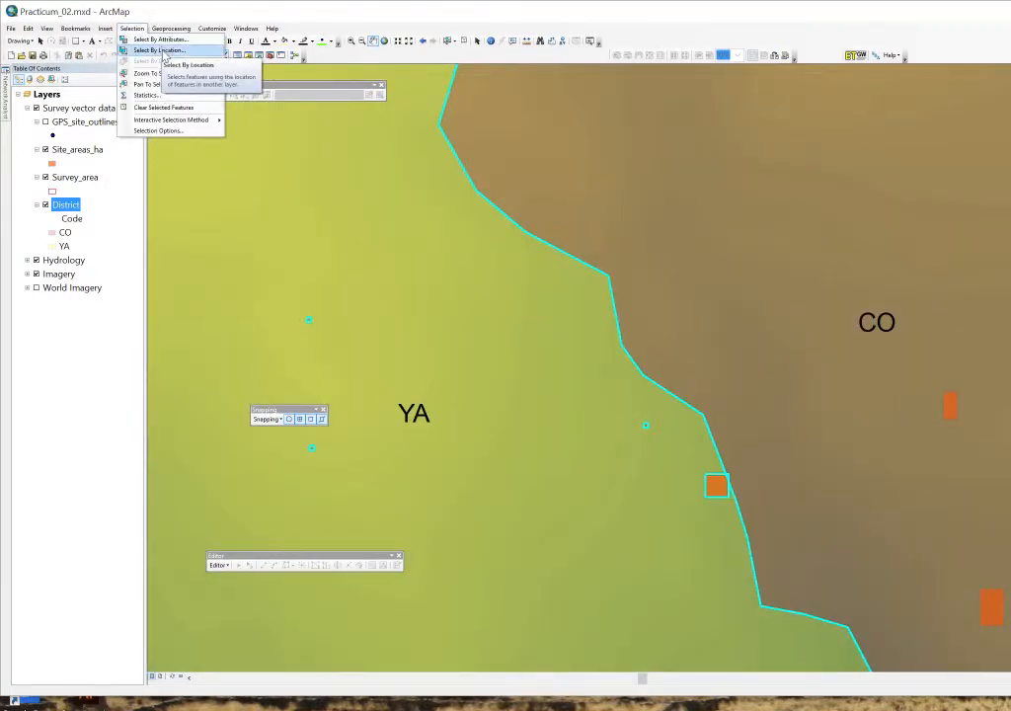
click(161, 50)
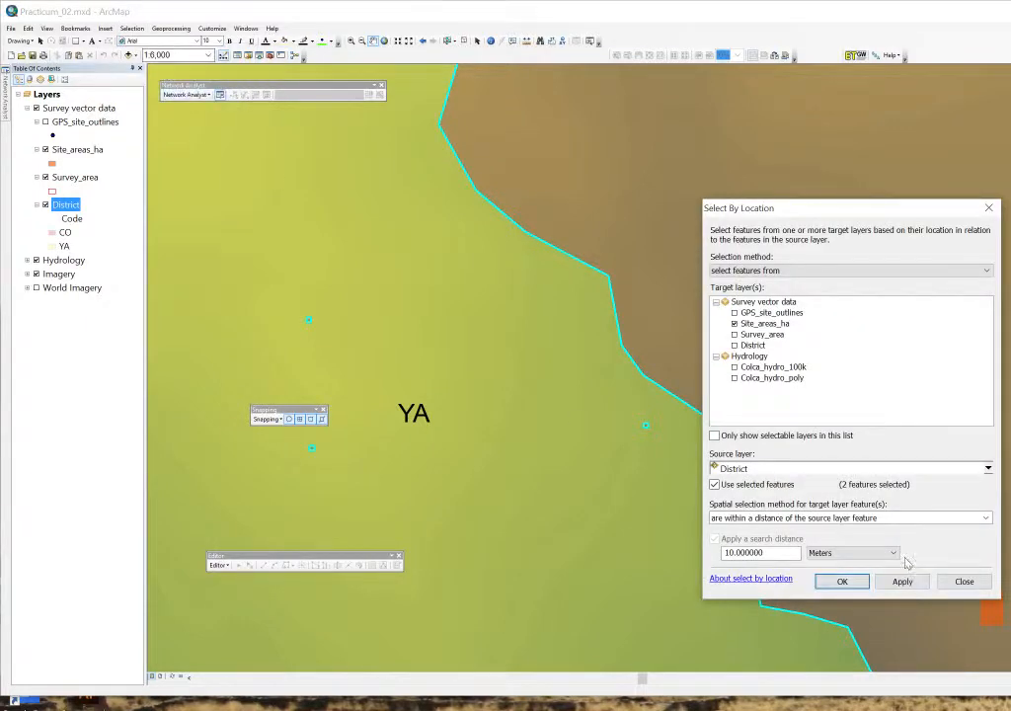
click(735, 323)
drag(796, 209, 948, 222)
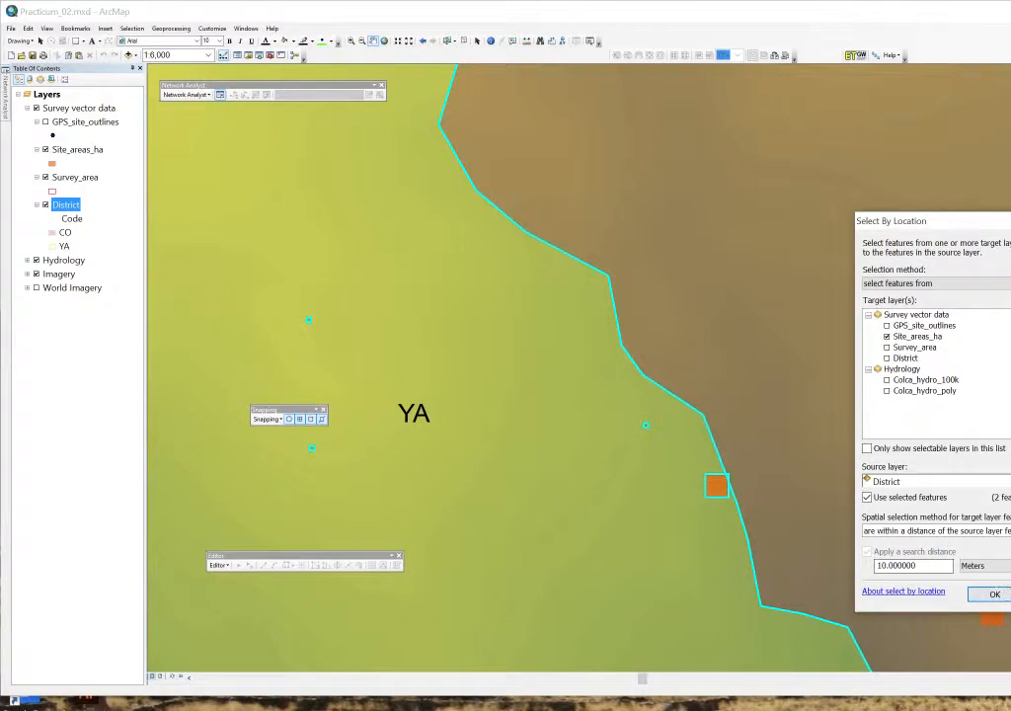
click(977, 598)
click(996, 594)
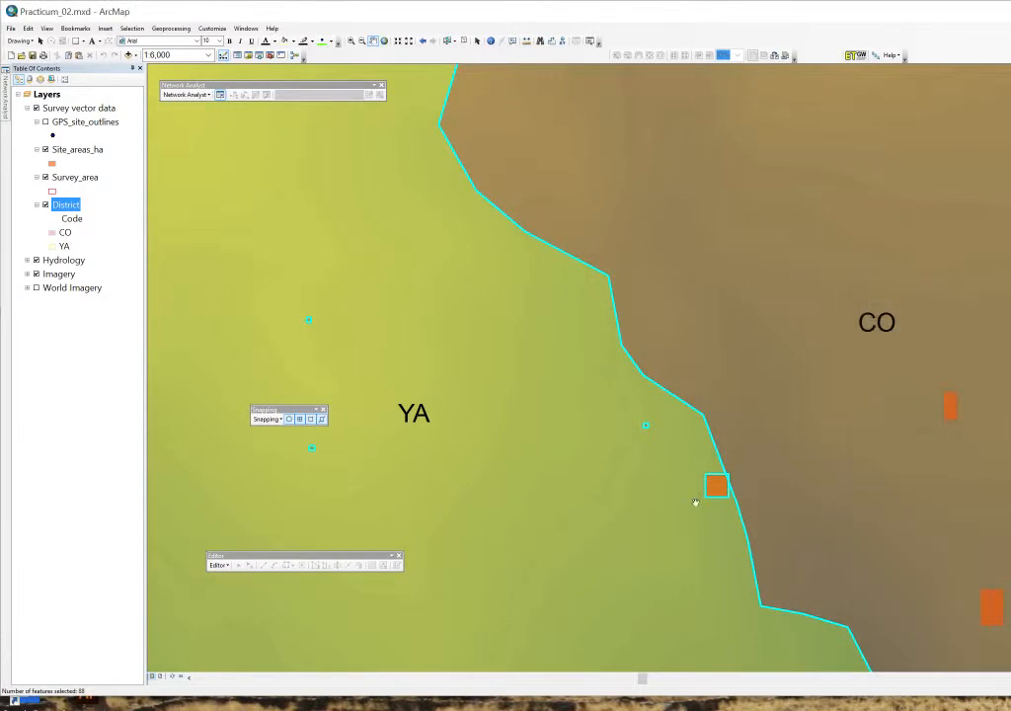
Step: Check the selected site polygons in the northern YA area and around the cluster where the two YA areas meet
scroll(662, 421, down, 3)
scroll(663, 441, up, 7)
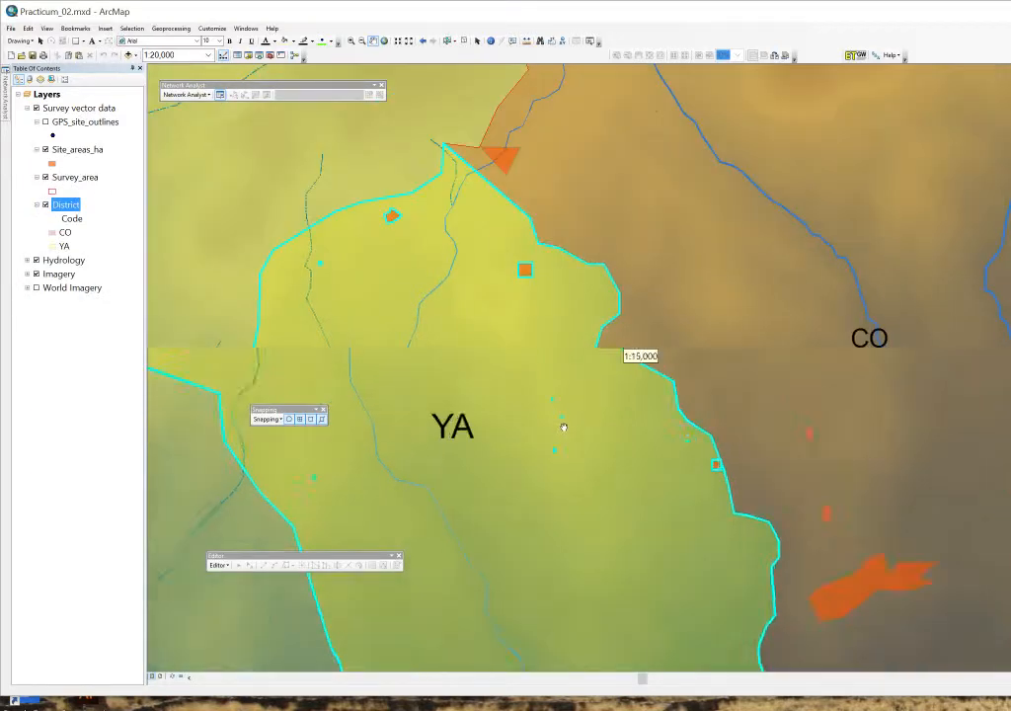
scroll(560, 419, up, 1)
drag(639, 455, 679, 216)
Step: Open the Site_areas_ha attribute table and look through its selected and unselected records
right_click(91, 147)
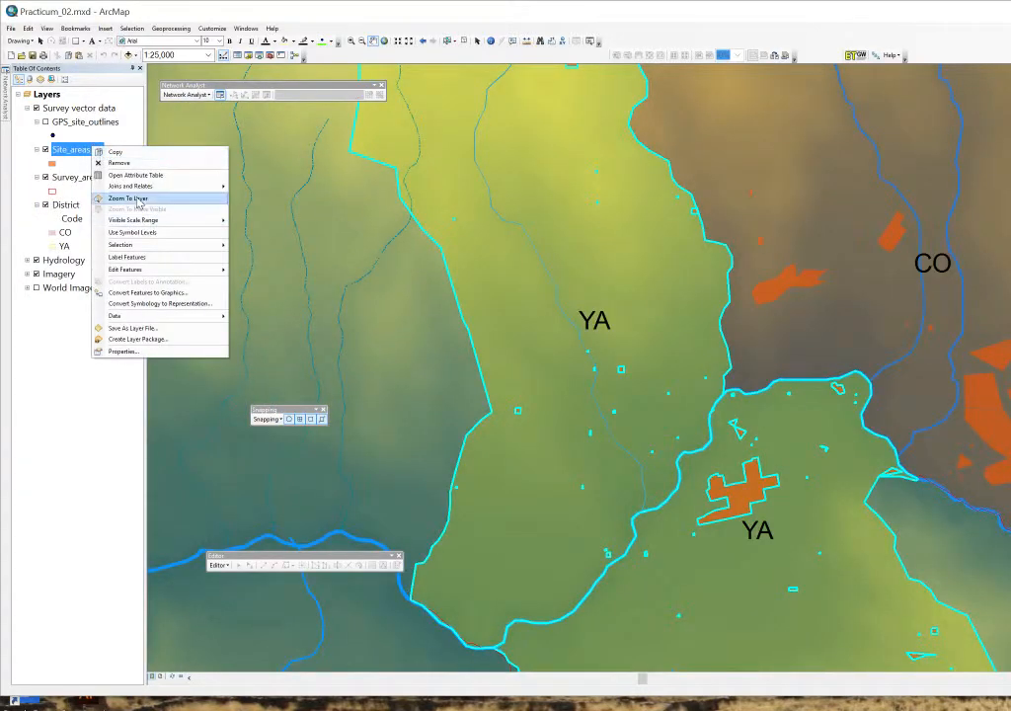
click(130, 175)
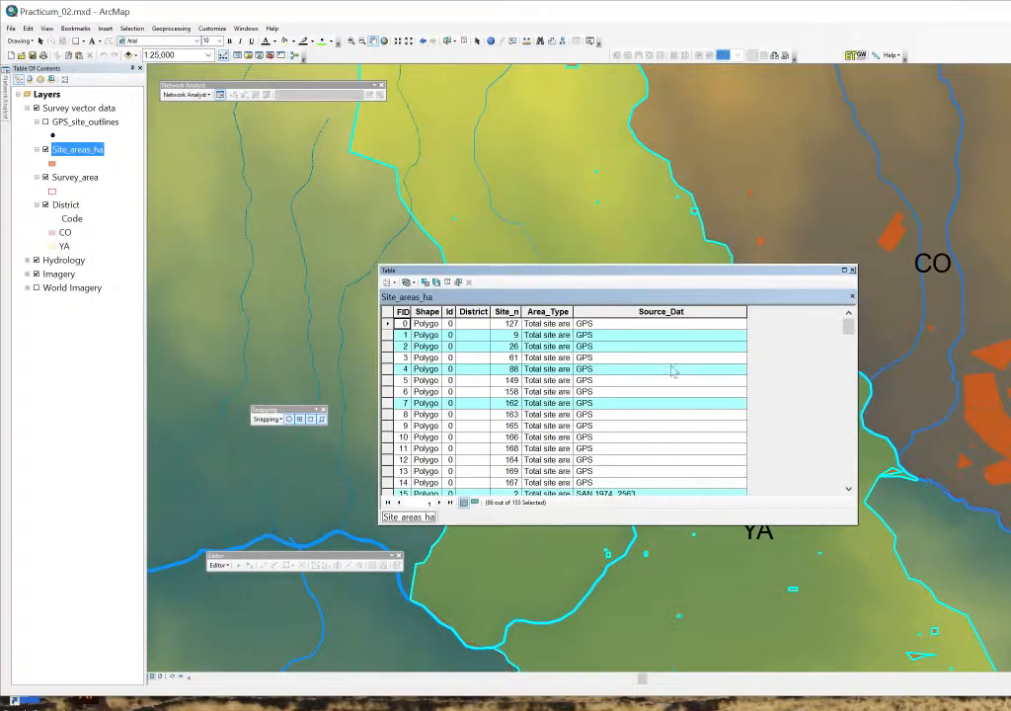
scroll(704, 379, down, 20)
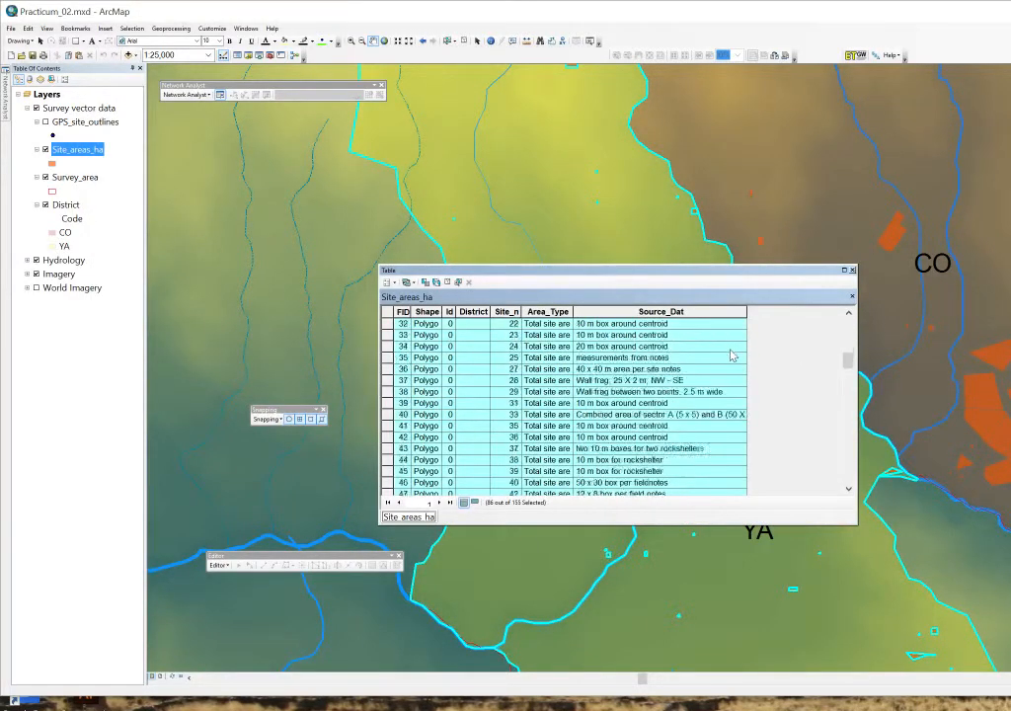
scroll(727, 342, down, 10)
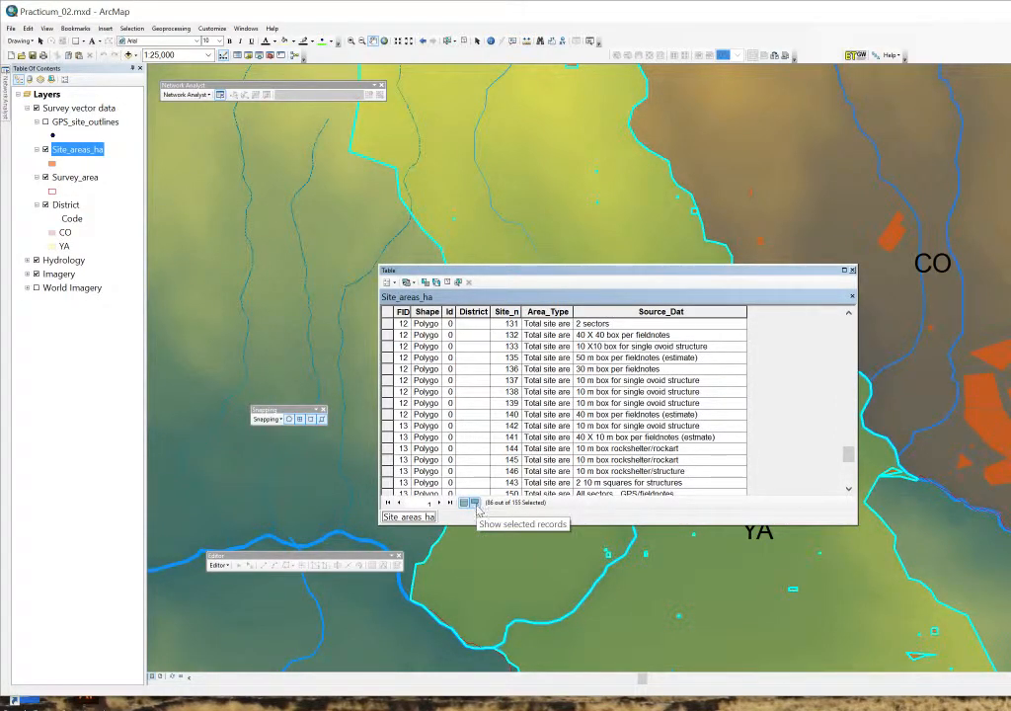
Step: Restrict the Site_areas_ha table to its selected records and look through them
click(474, 504)
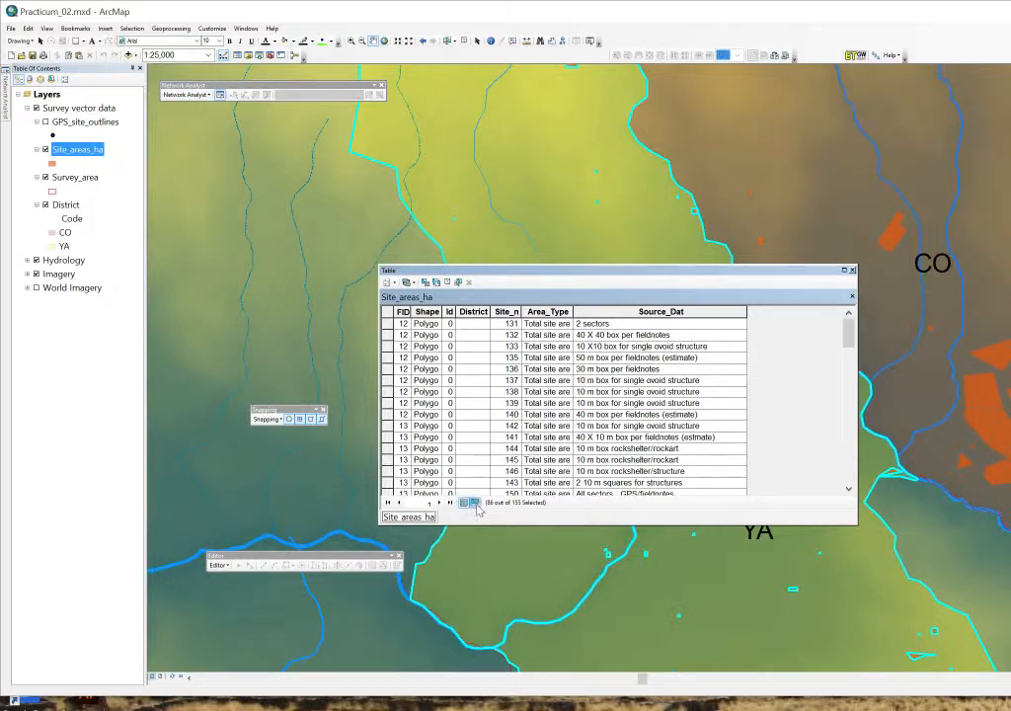
scroll(467, 326, down, 20)
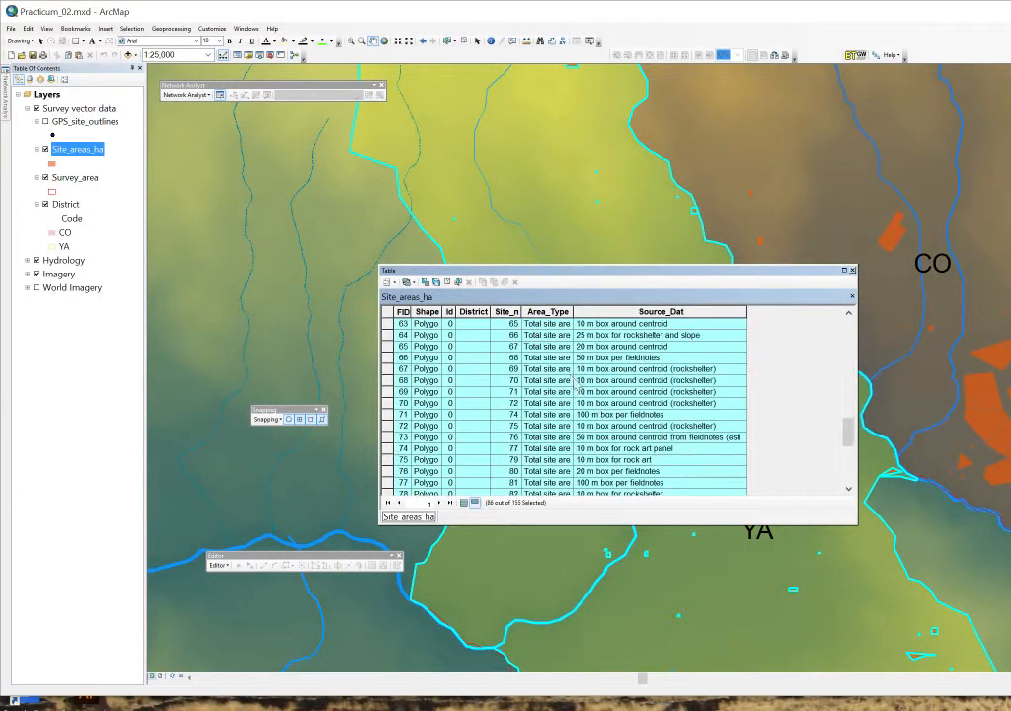
scroll(578, 388, down, 7)
scroll(573, 380, up, 13)
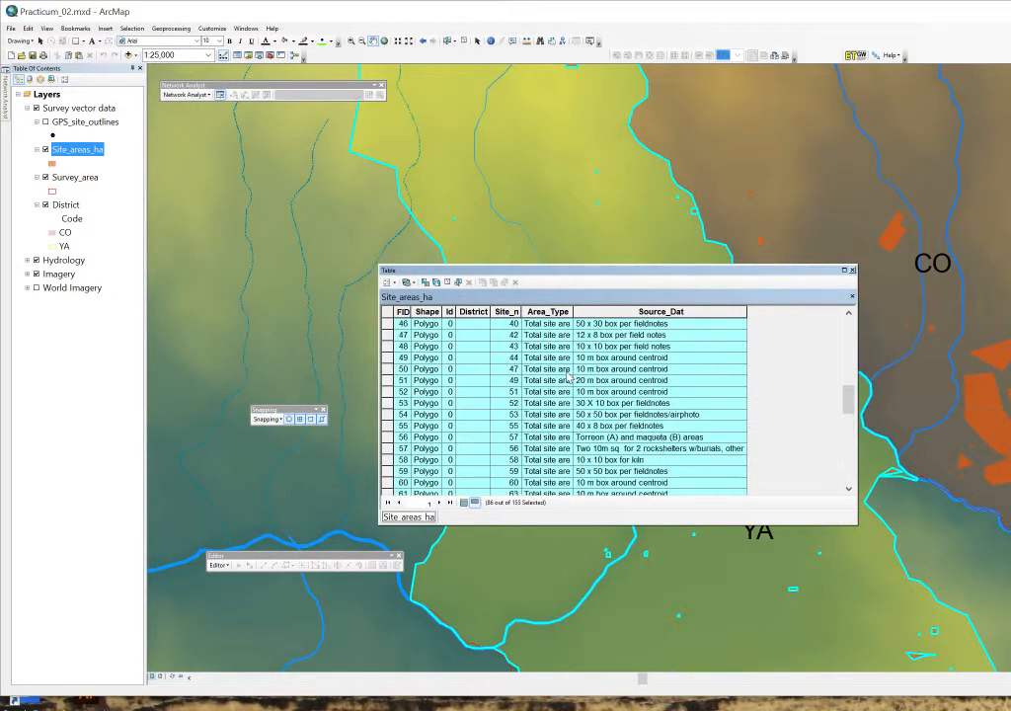
scroll(570, 375, up, 10)
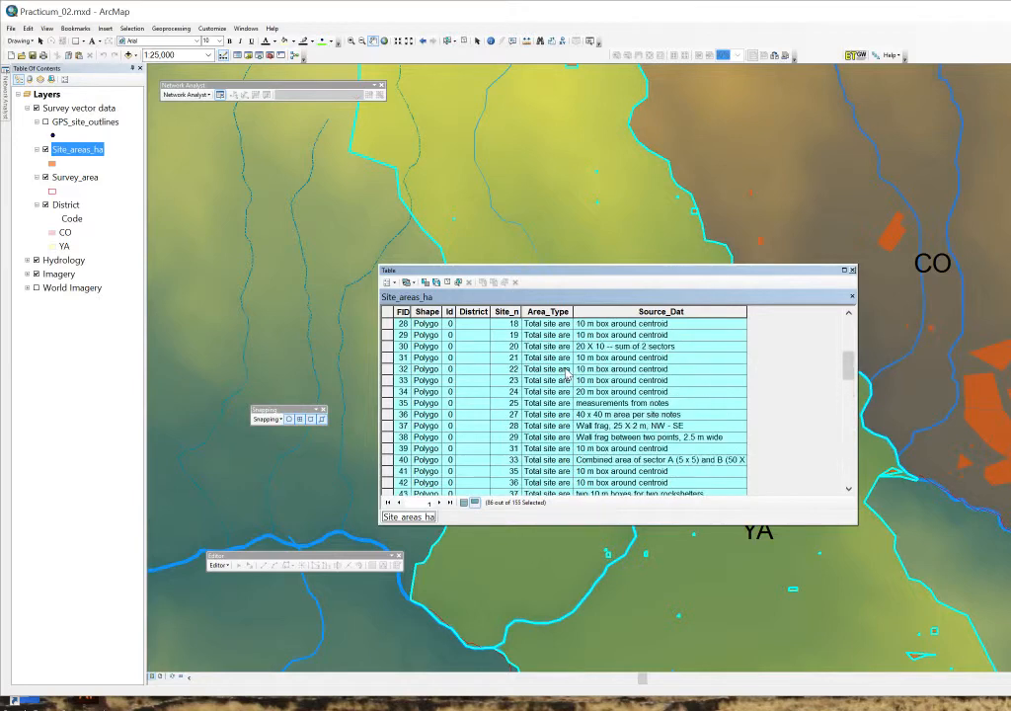
Step: Calculate the District field of the selected Site_areas_ha records as "YA" with the Field Calculator
click(474, 312)
right_click(475, 316)
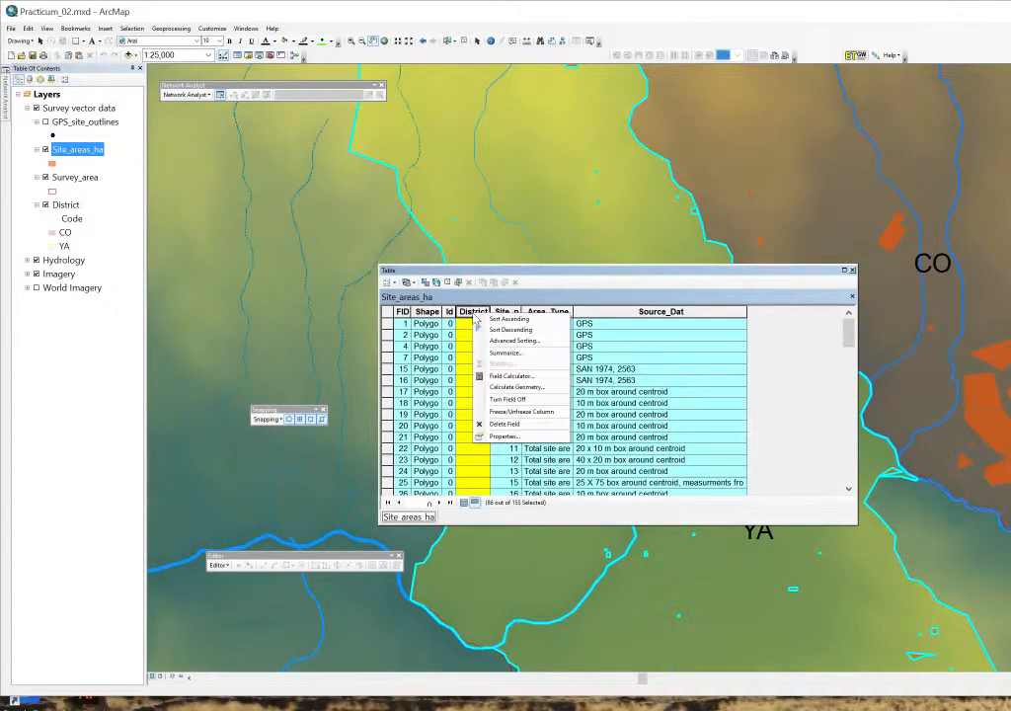
click(470, 313)
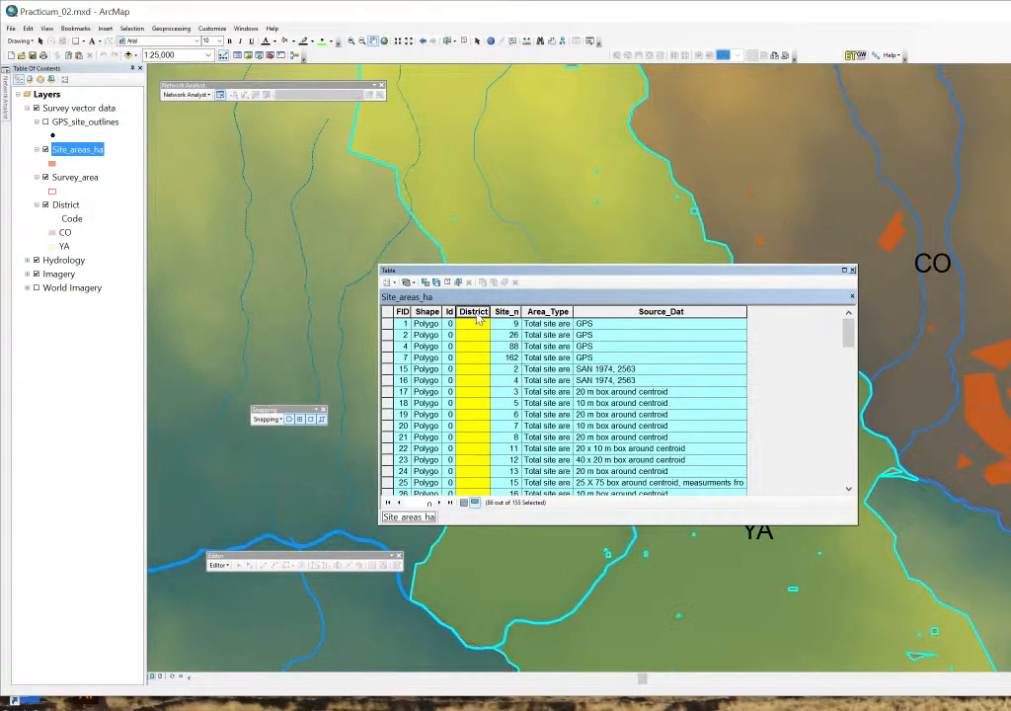
right_click(477, 316)
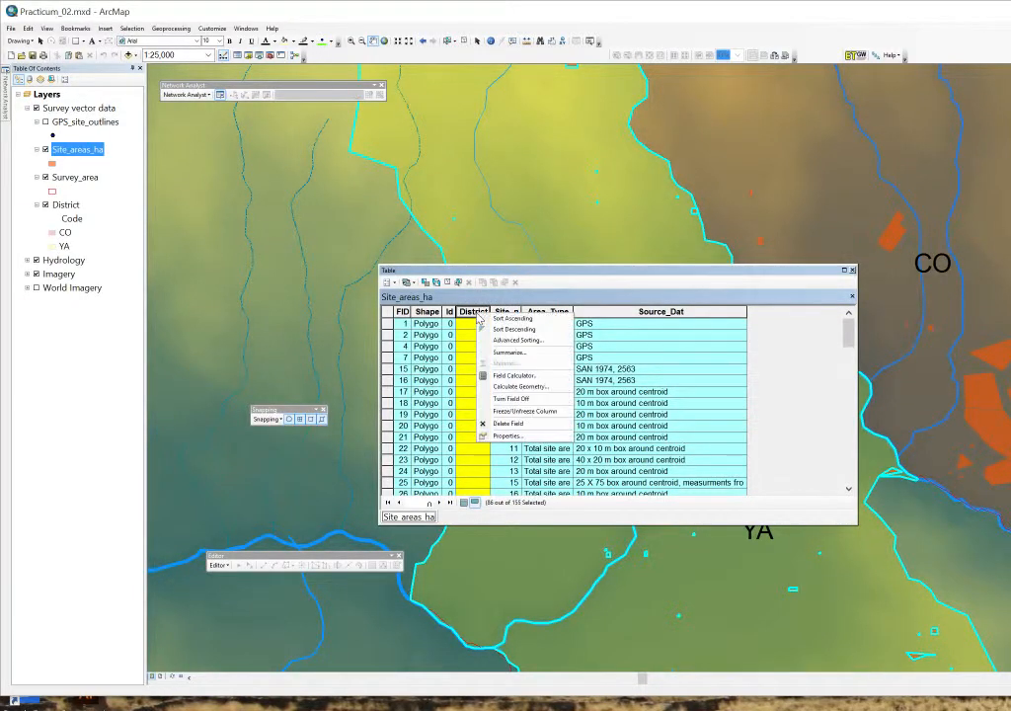
click(524, 376)
drag(620, 167, 566, 147)
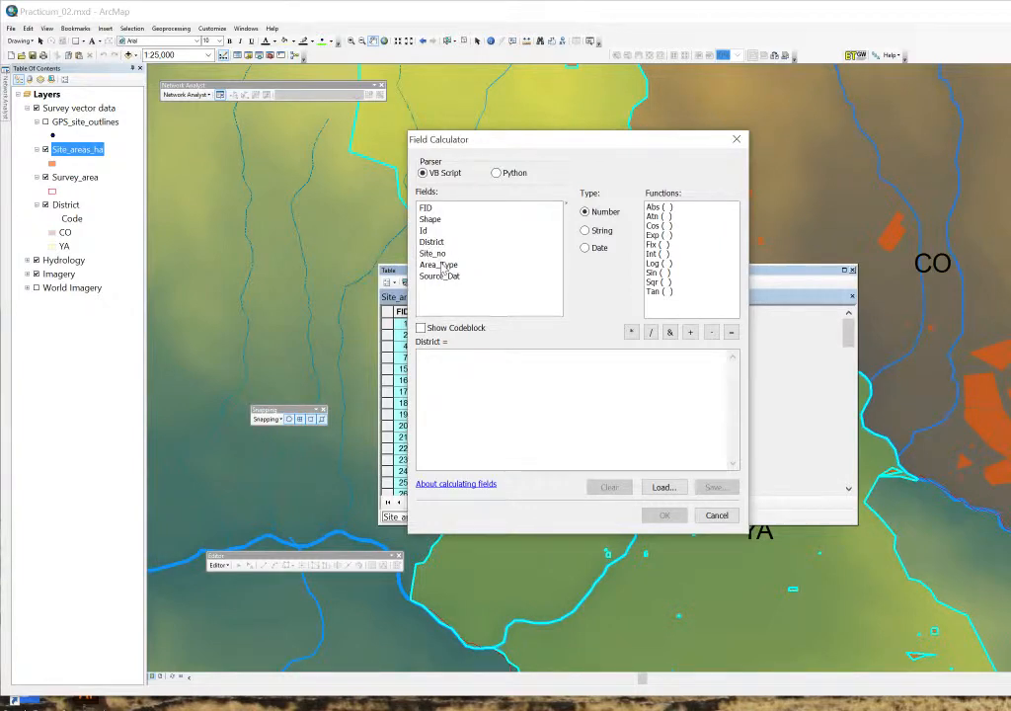
drag(509, 141, 648, 153)
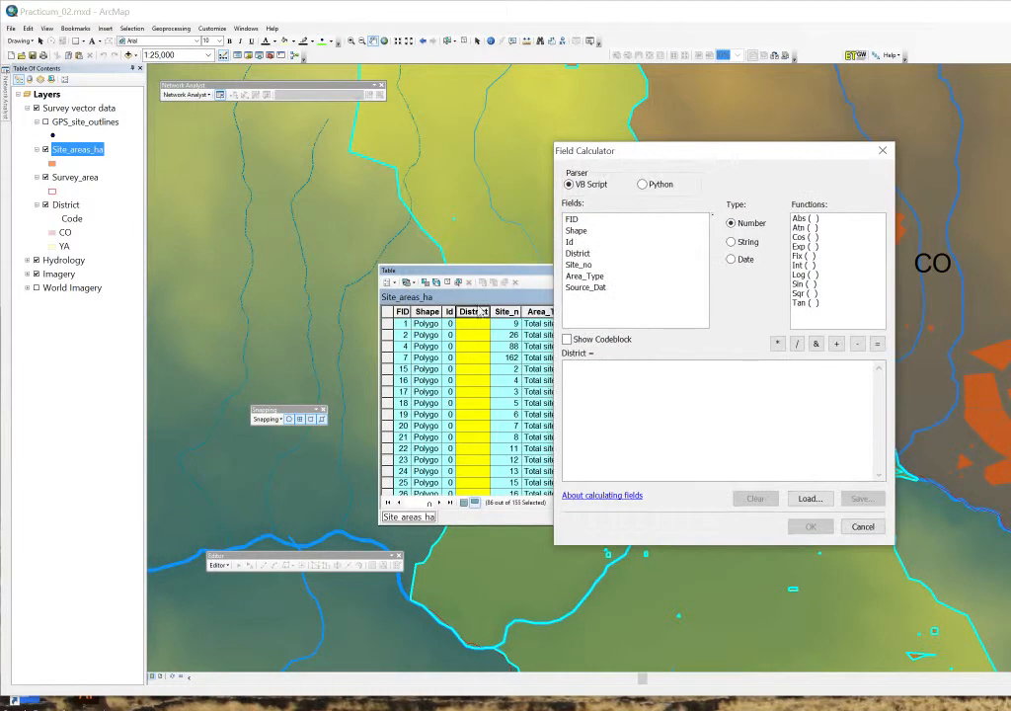
click(567, 367)
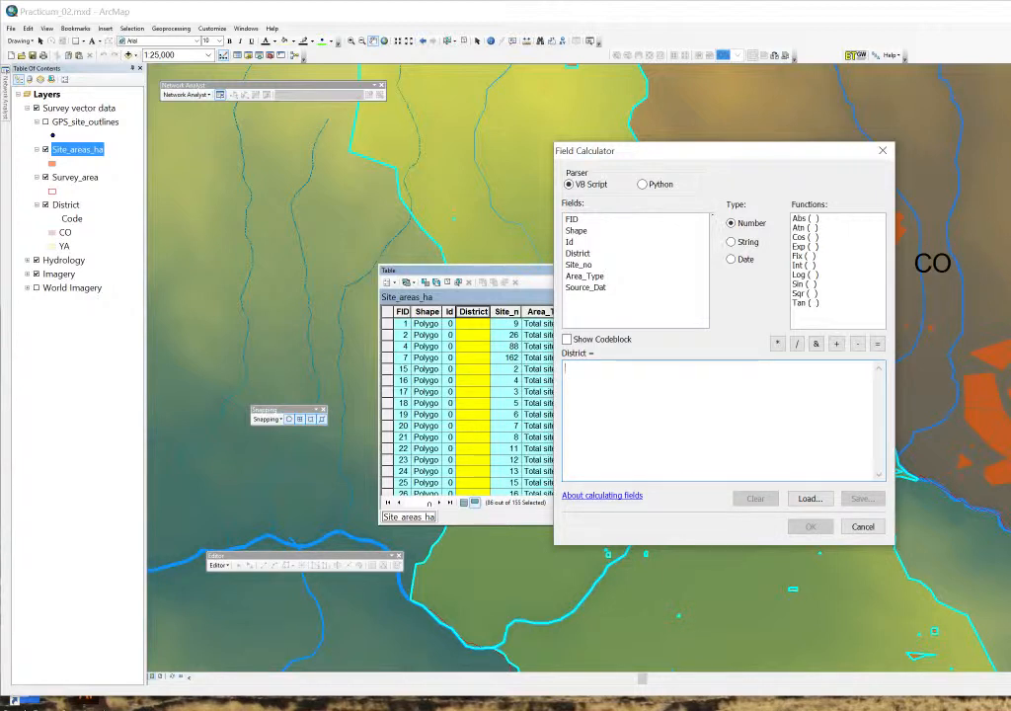
text(")
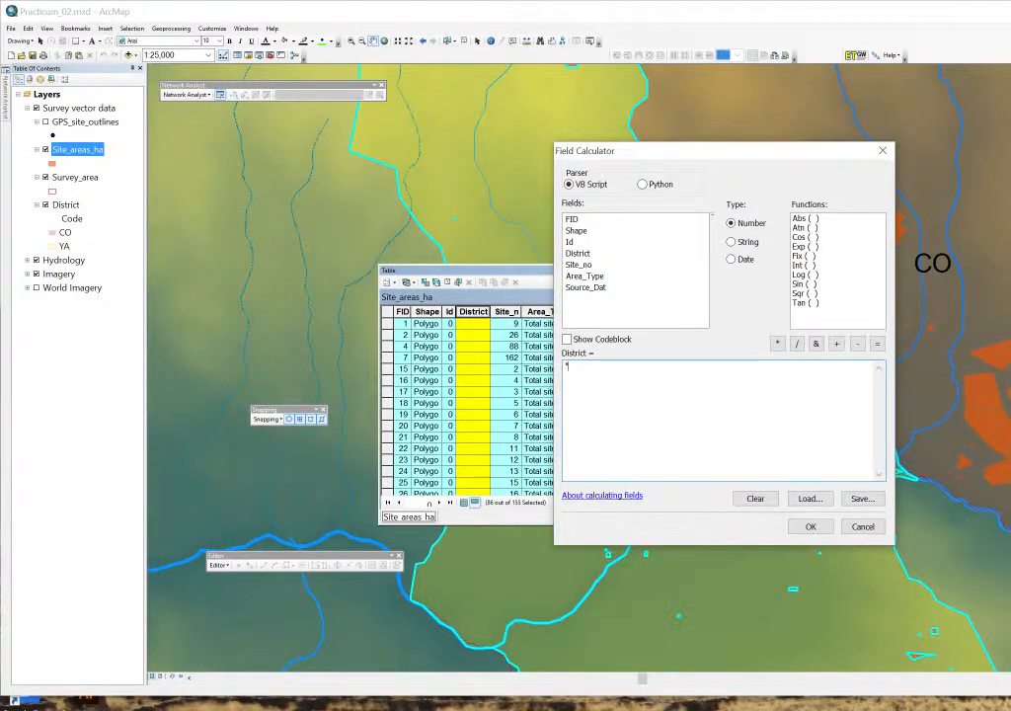
text(YA)
click(569, 366)
key(BackSpace)
text("YA)
click(807, 527)
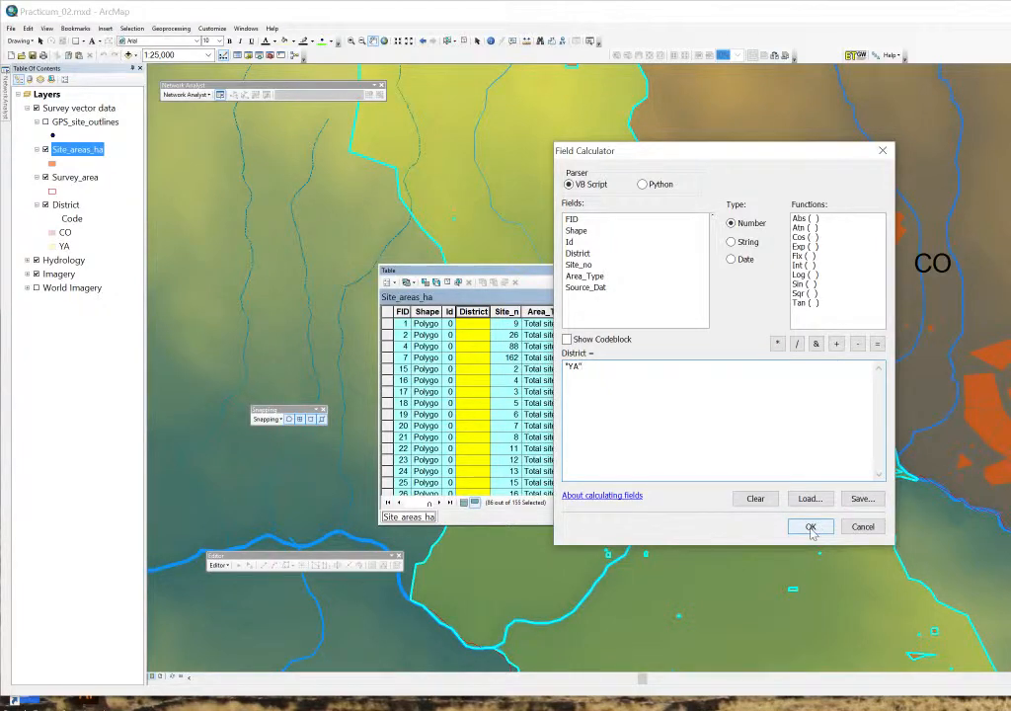
click(810, 527)
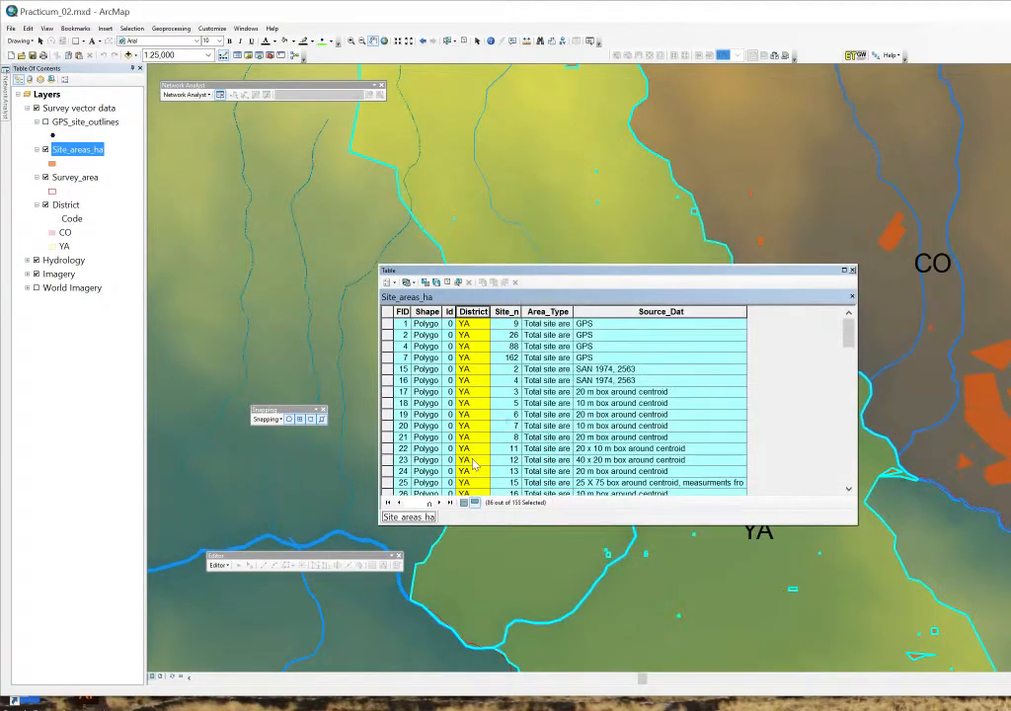
Step: Review the District values among the selected records and in the full Site_areas_ha table, closing the table when done
scroll(680, 395, down, 20)
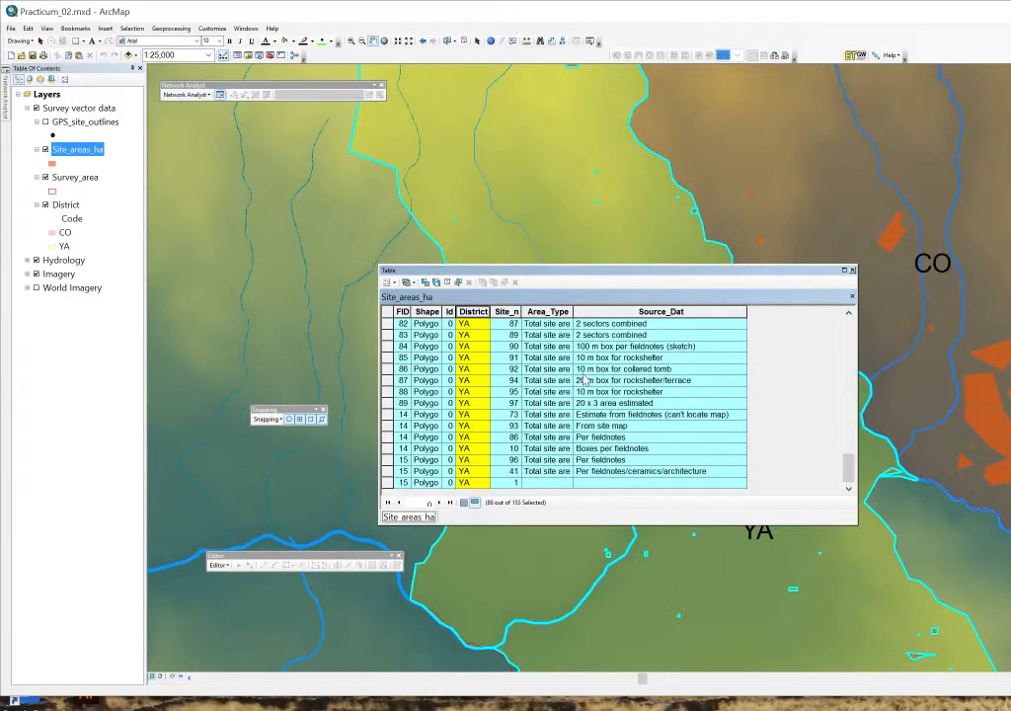
scroll(488, 419, up, 20)
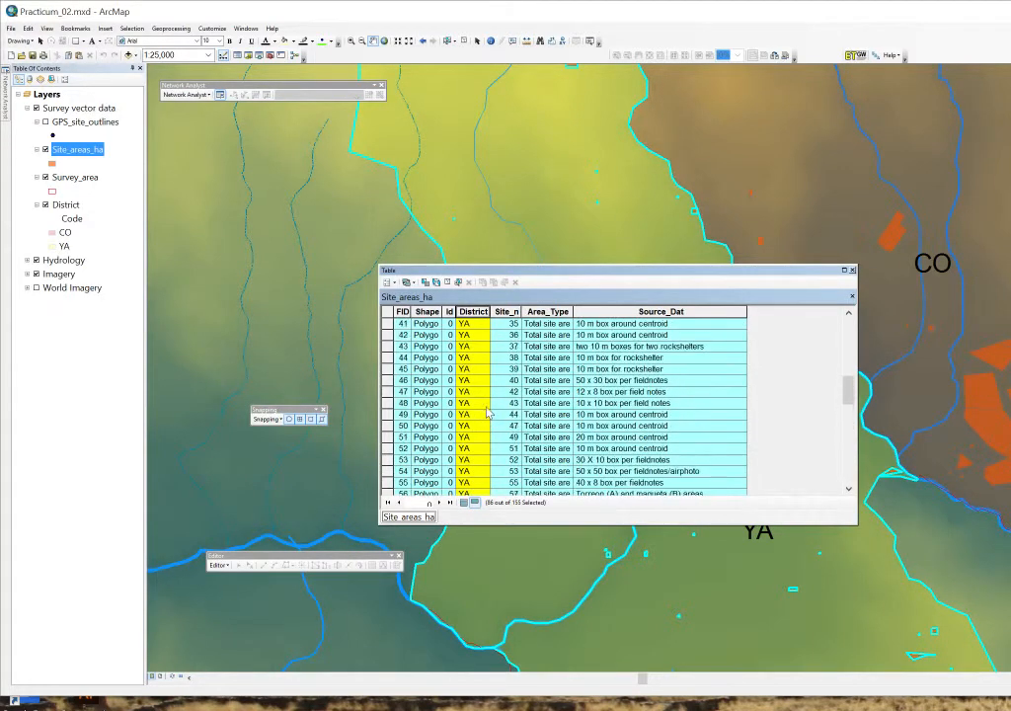
scroll(470, 395, up, 3)
scroll(547, 367, up, 1)
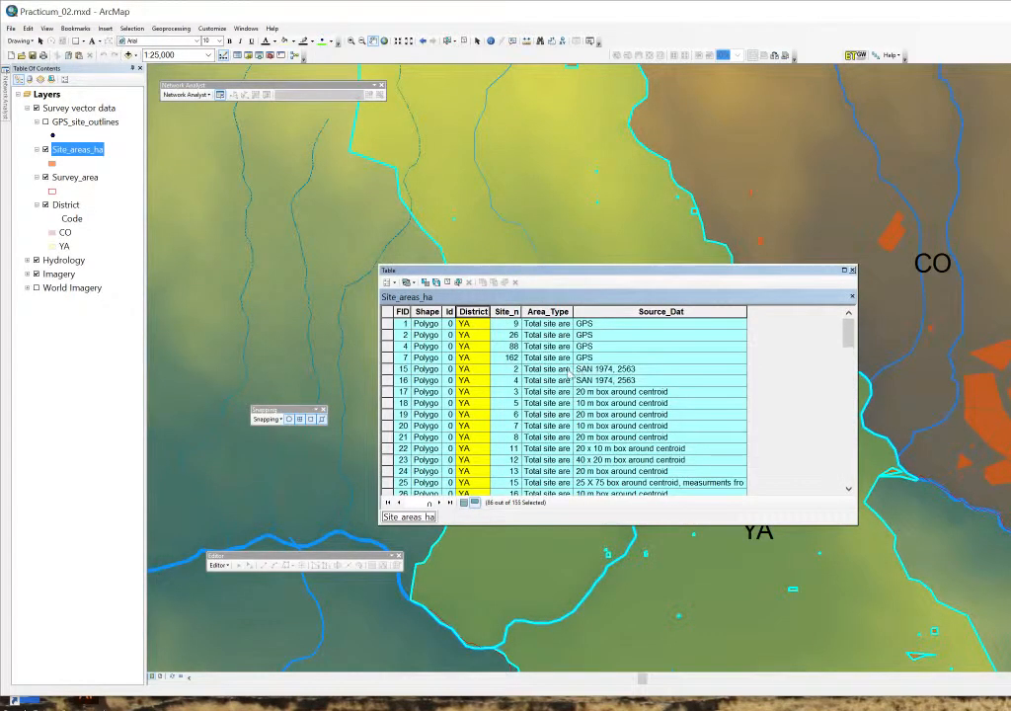
click(465, 504)
scroll(465, 504, down, 10)
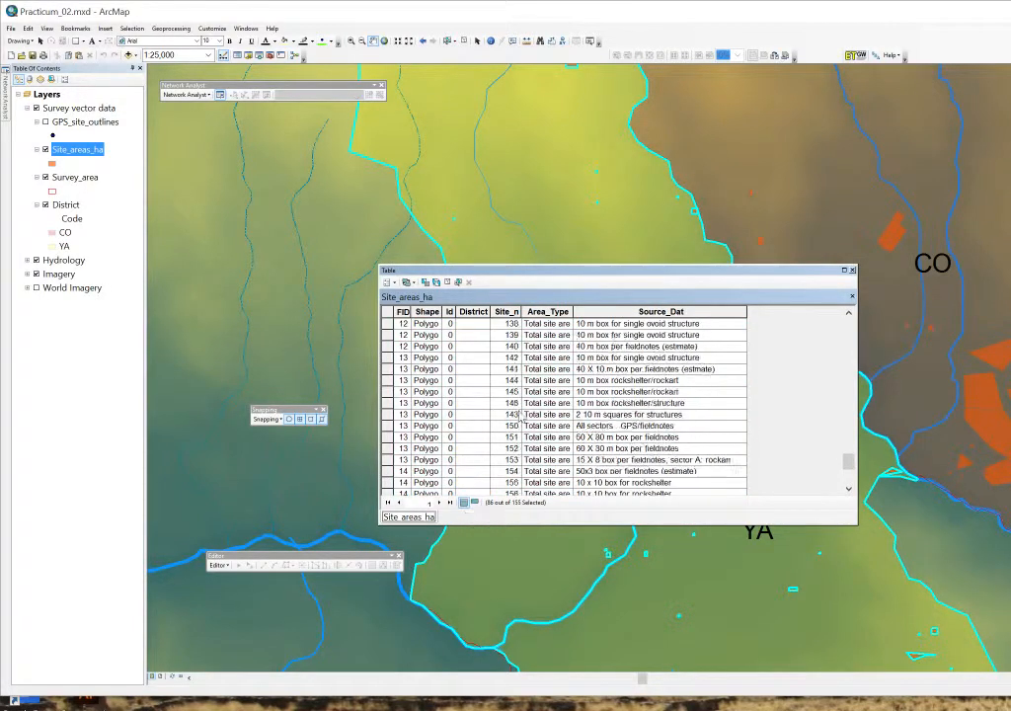
scroll(526, 407, up, 20)
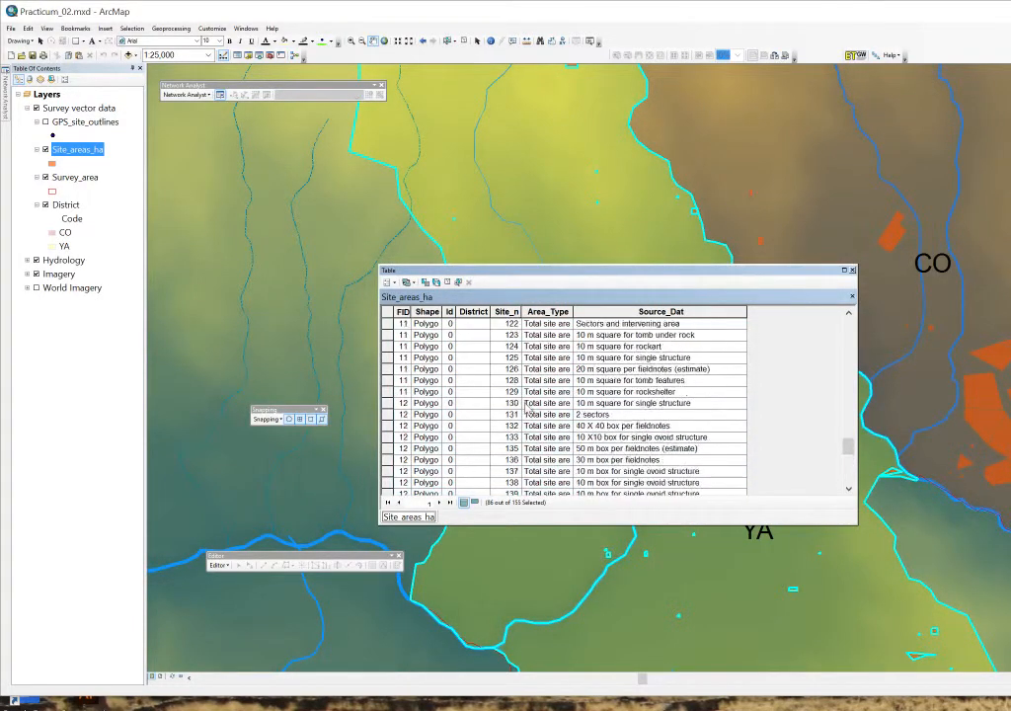
scroll(526, 403, up, 18)
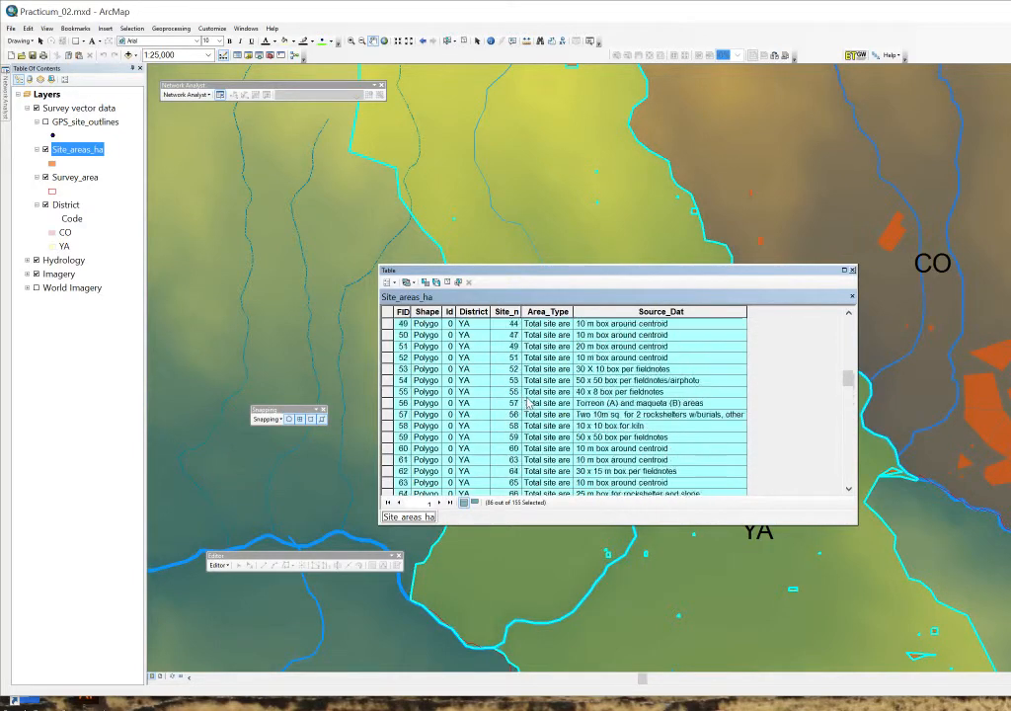
scroll(533, 400, up, 7)
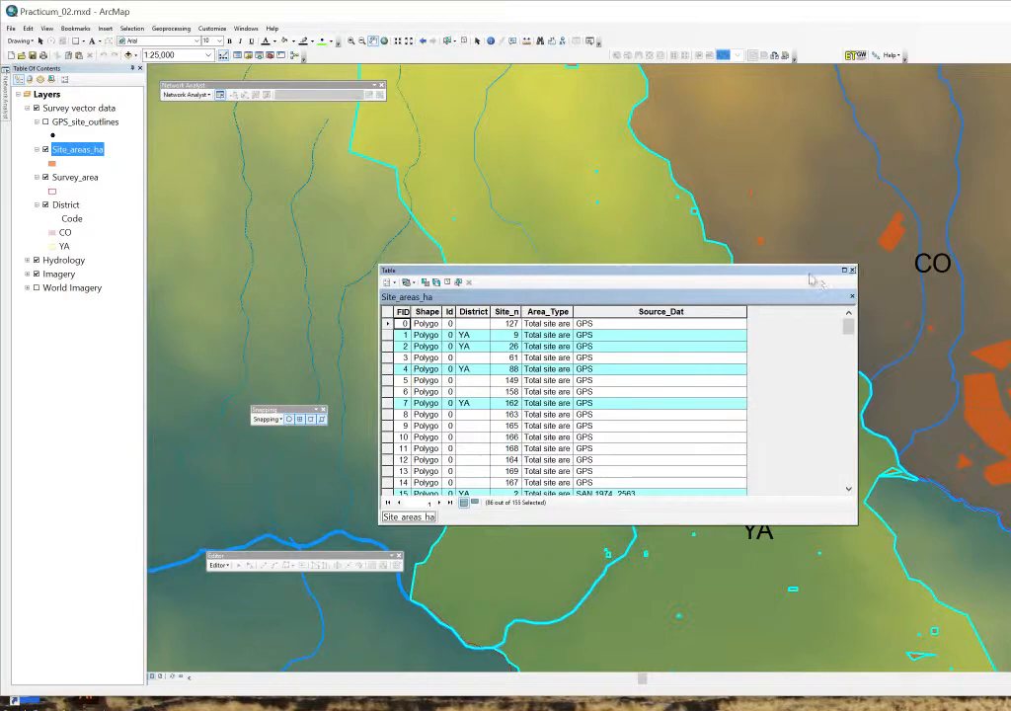
drag(809, 280, 592, 278)
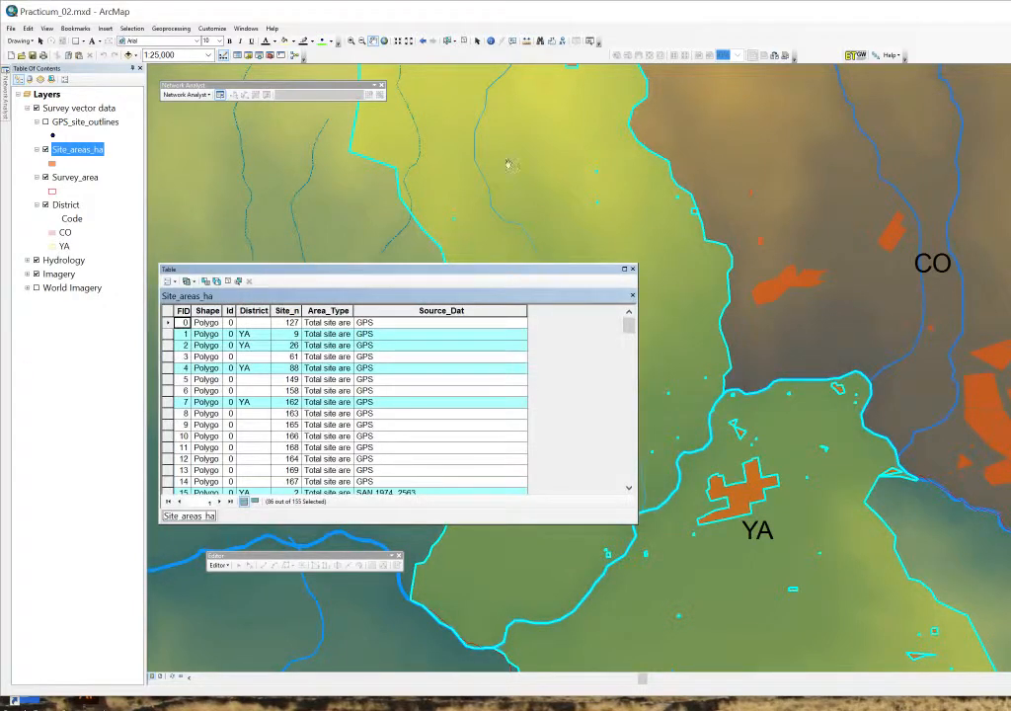
click(633, 270)
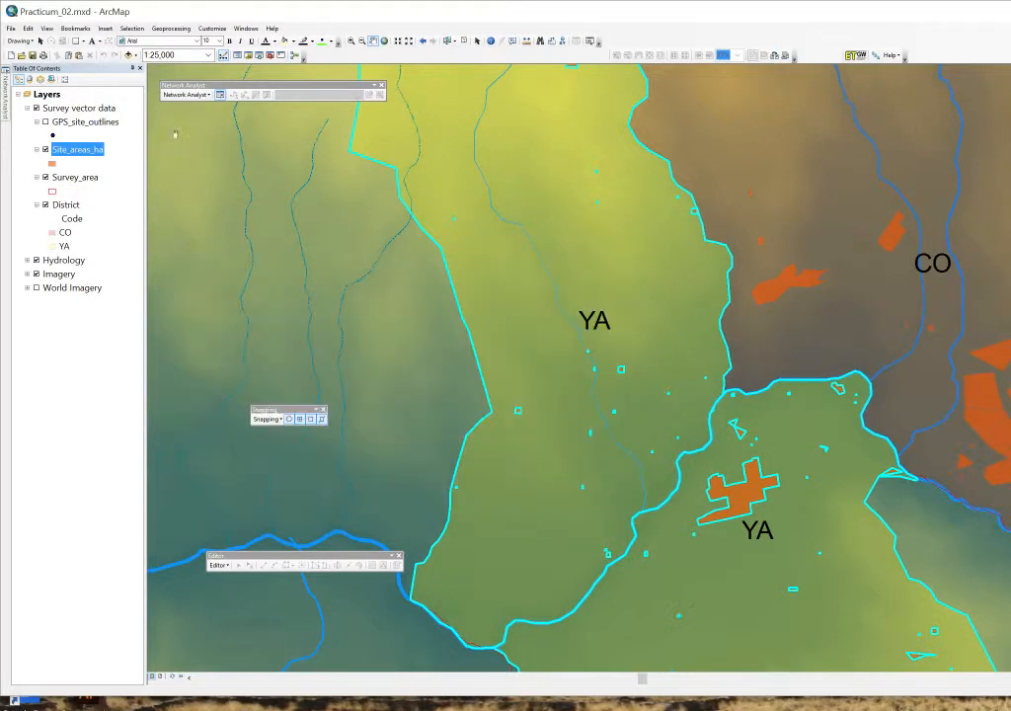
Step: Select the Coporaque record in the District attribute table and zoom the map to all selected features
right_click(66, 204)
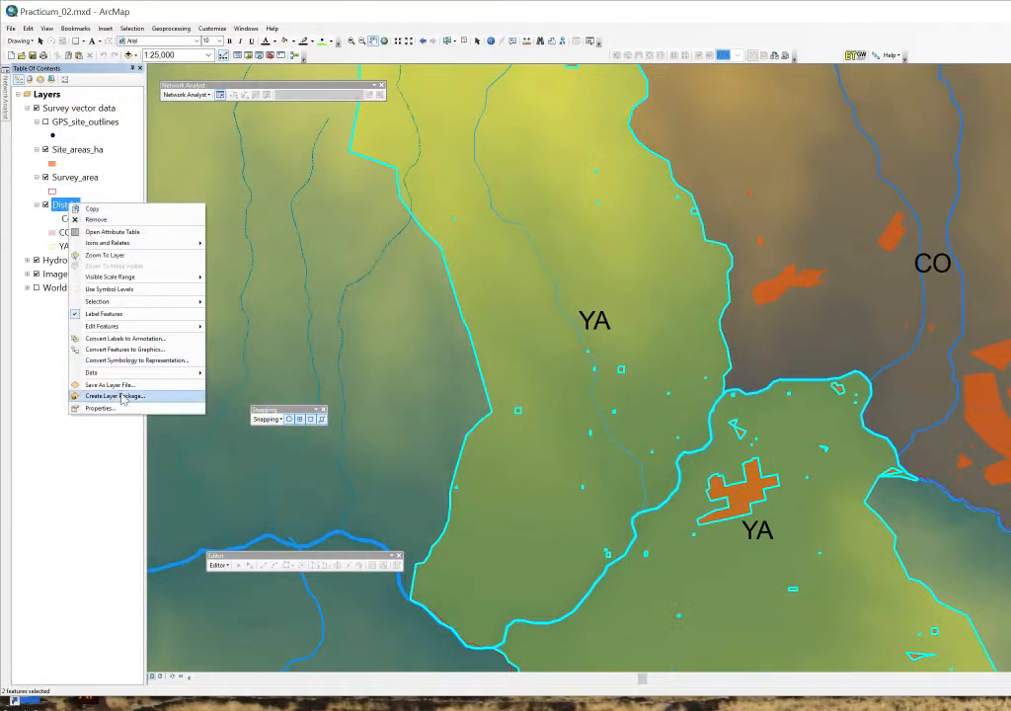
click(111, 231)
click(168, 323)
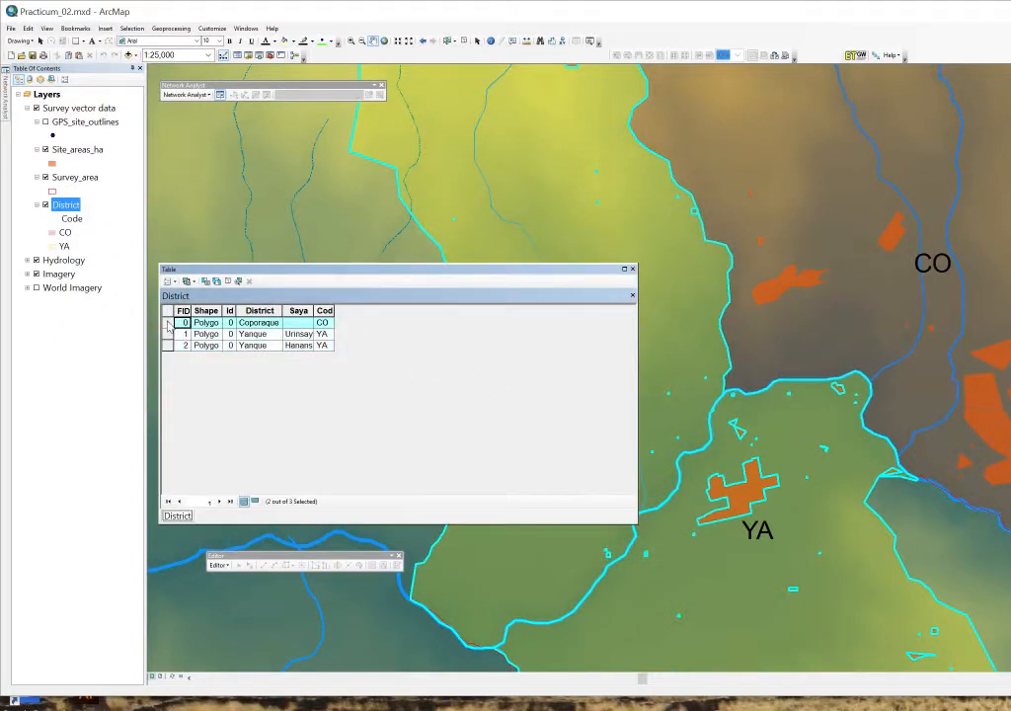
click(633, 269)
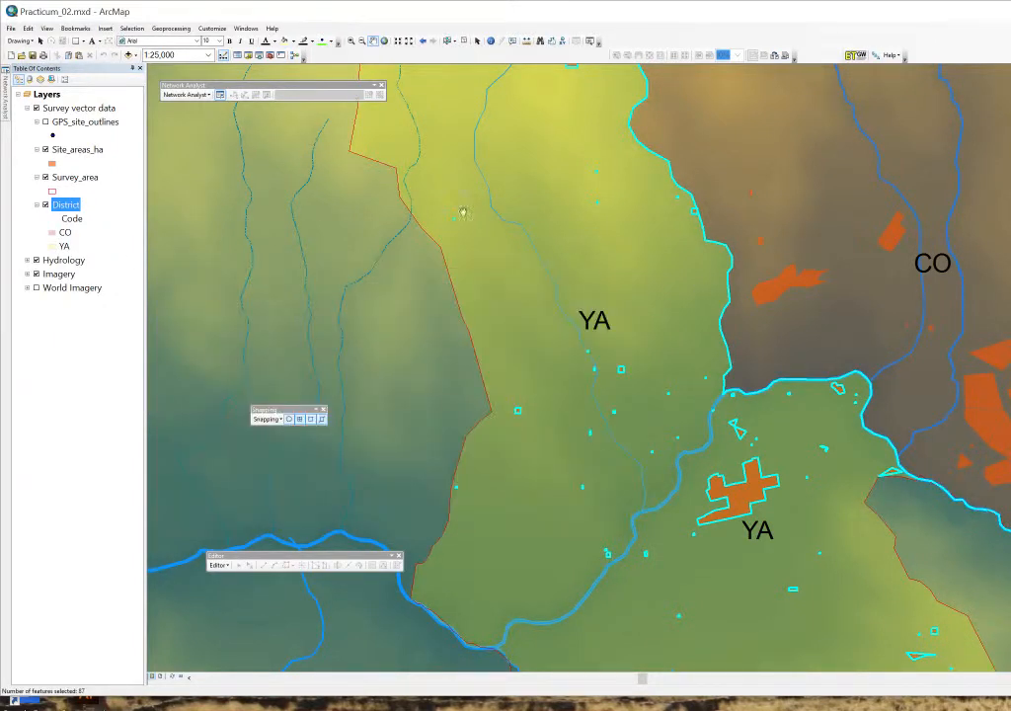
click(131, 27)
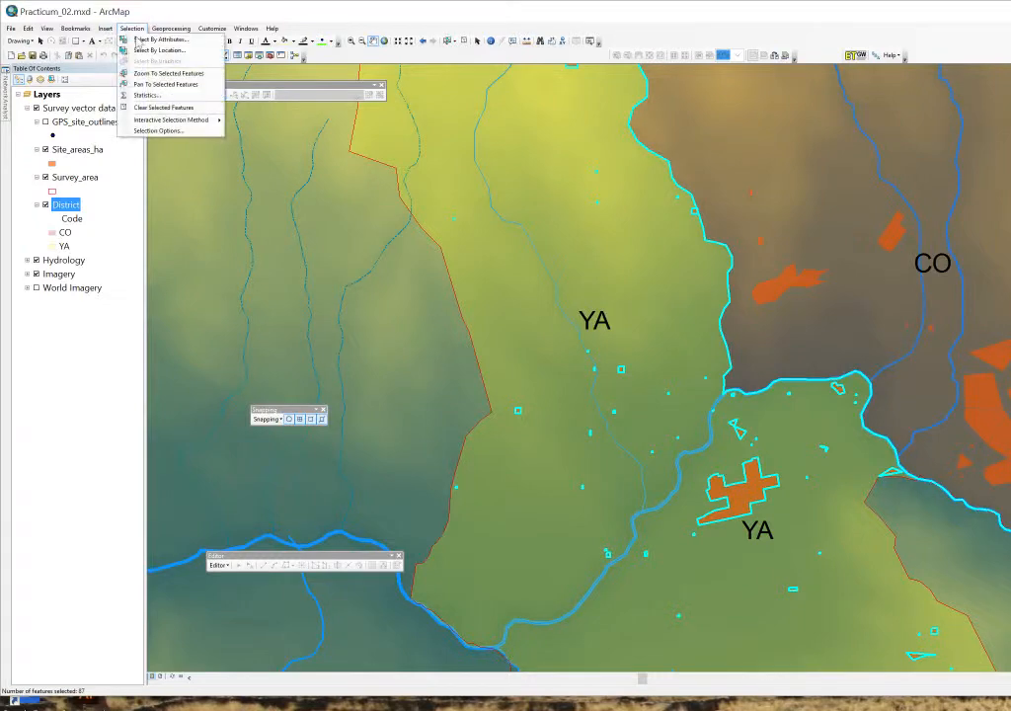
click(166, 73)
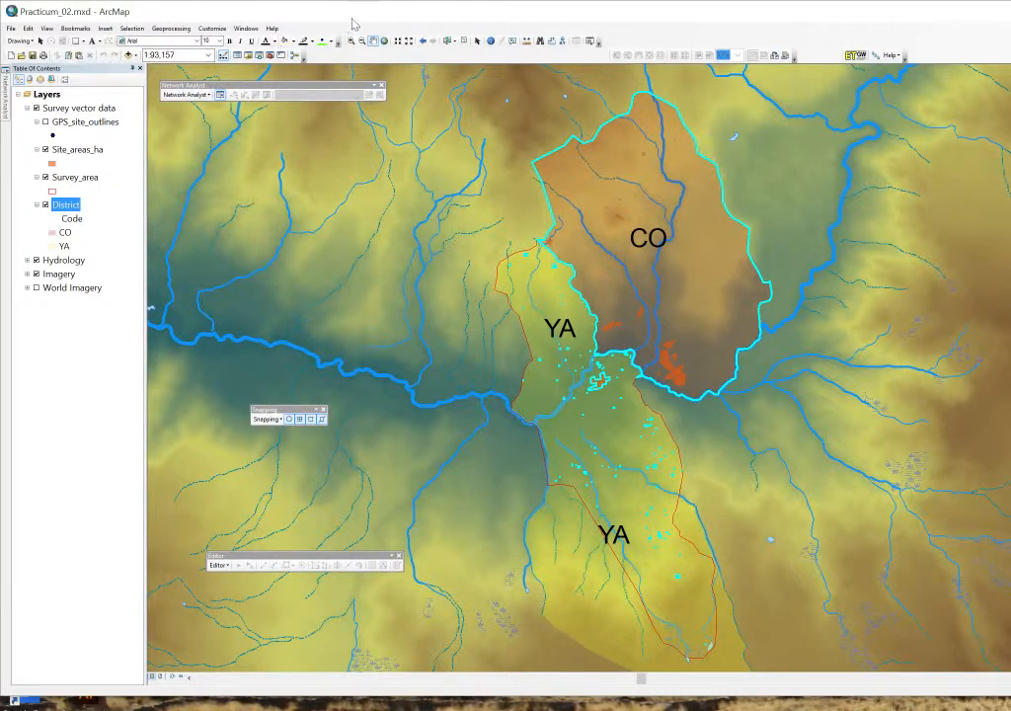
Step: Clear all selections, select only the Coporaque record in the District attribute table, and zoom to it
click(465, 41)
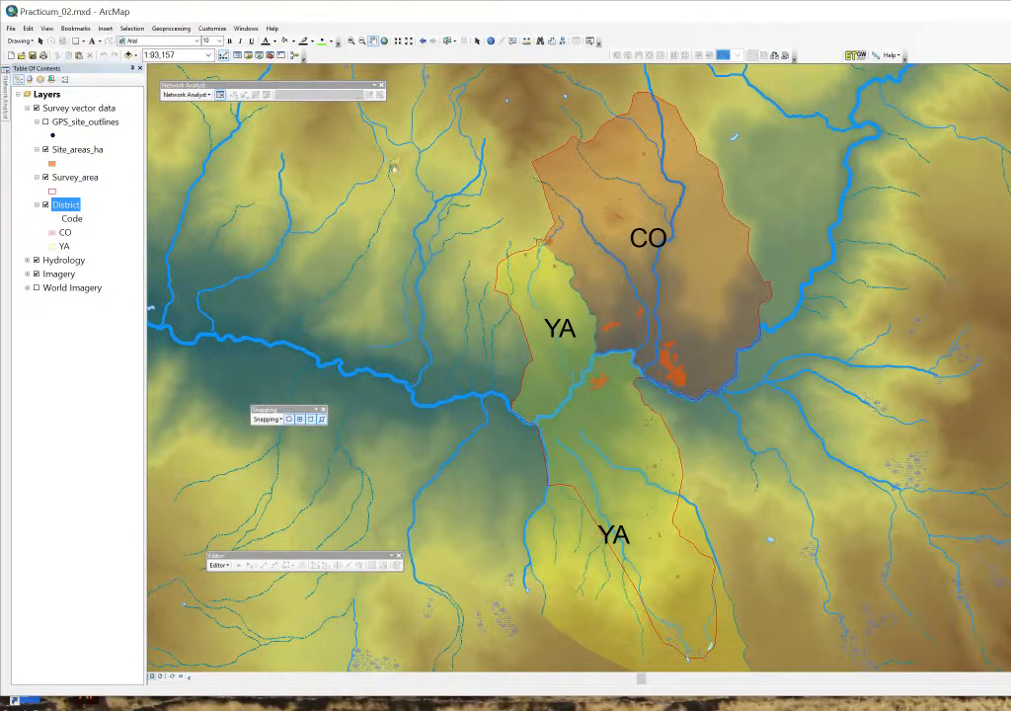
right_click(71, 208)
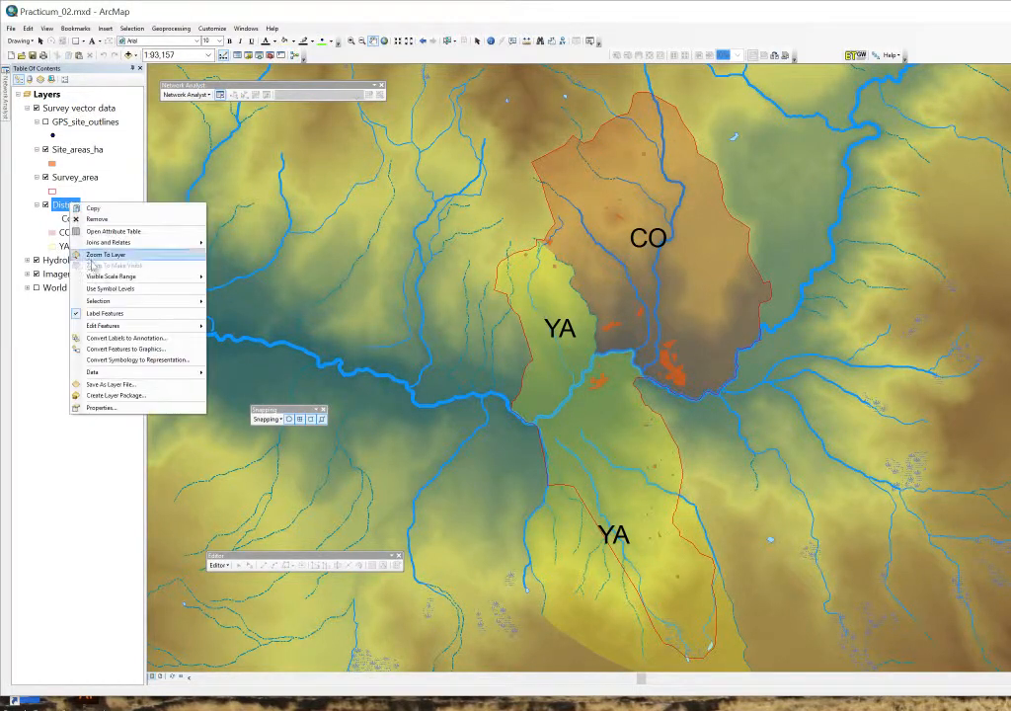
click(129, 230)
click(168, 323)
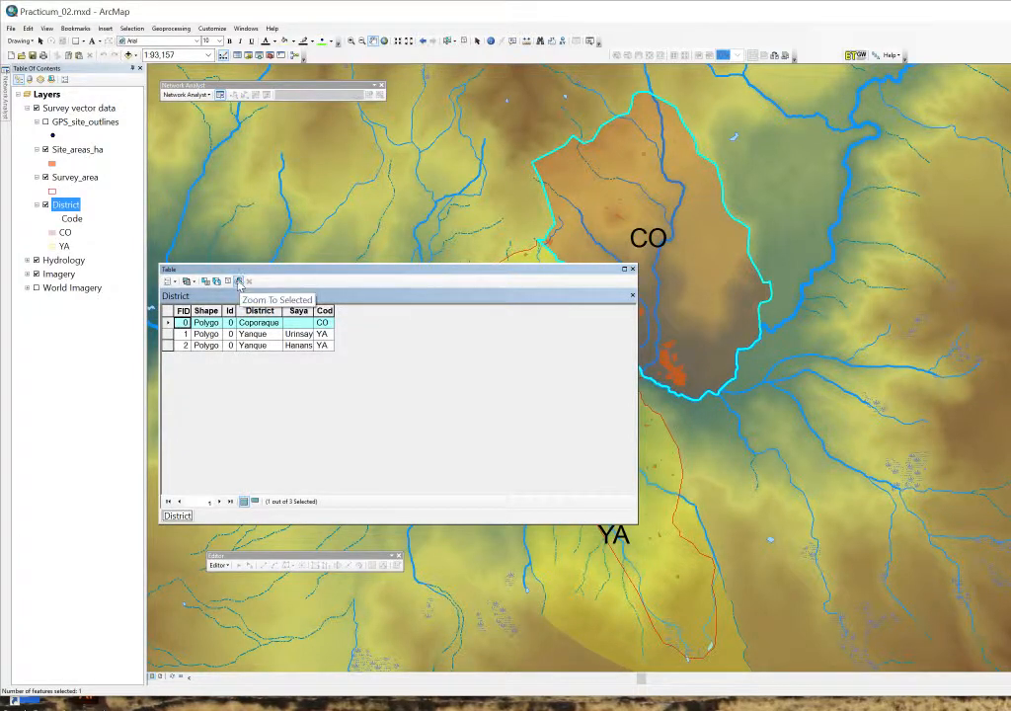
click(240, 282)
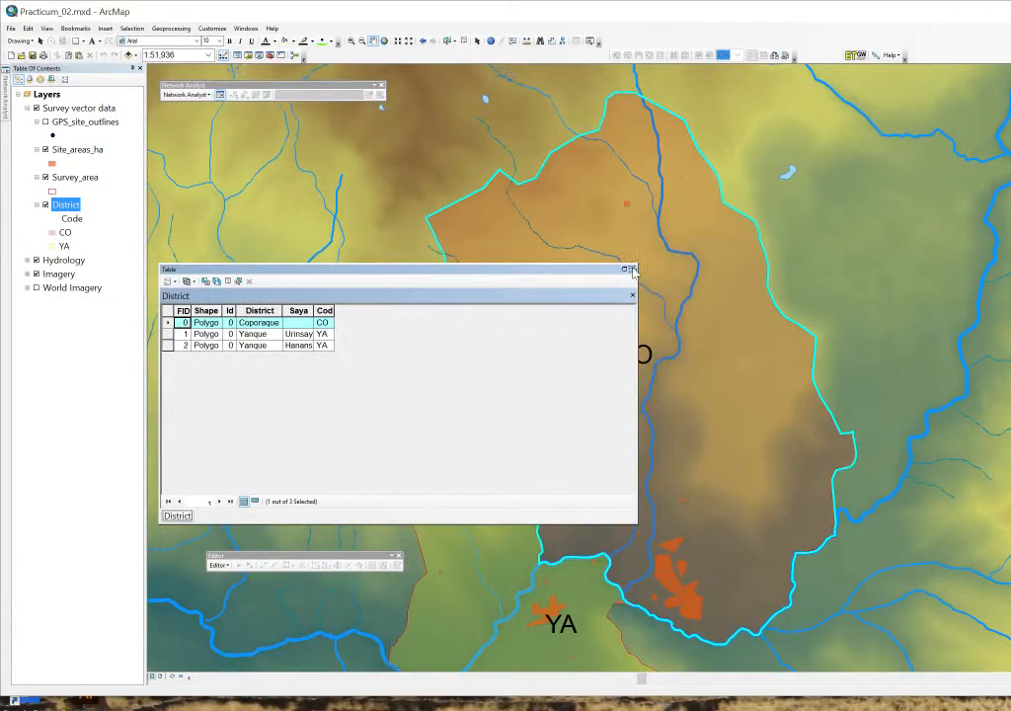
click(632, 269)
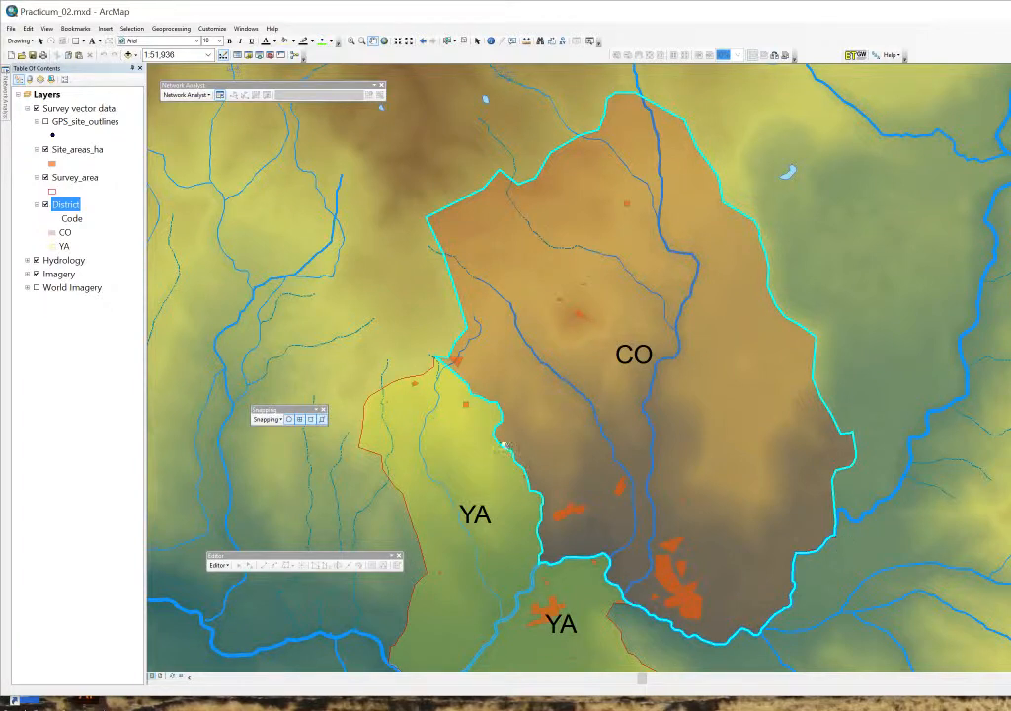
Step: Select by location the Site_areas_ha features within 10 meters of the selected District feature
click(138, 29)
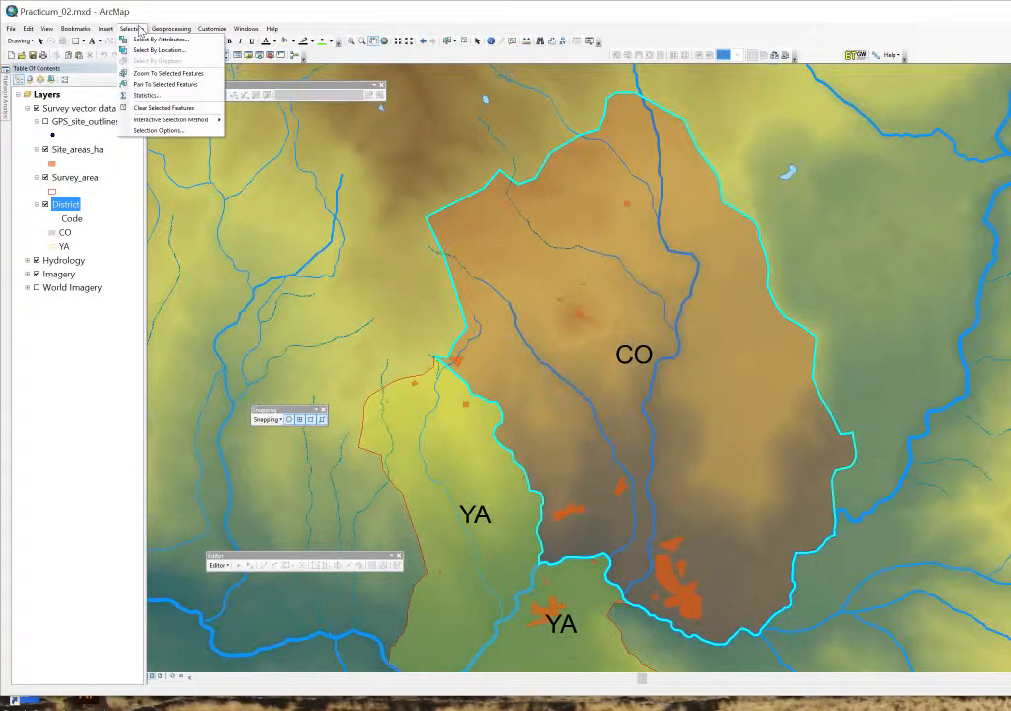
click(153, 51)
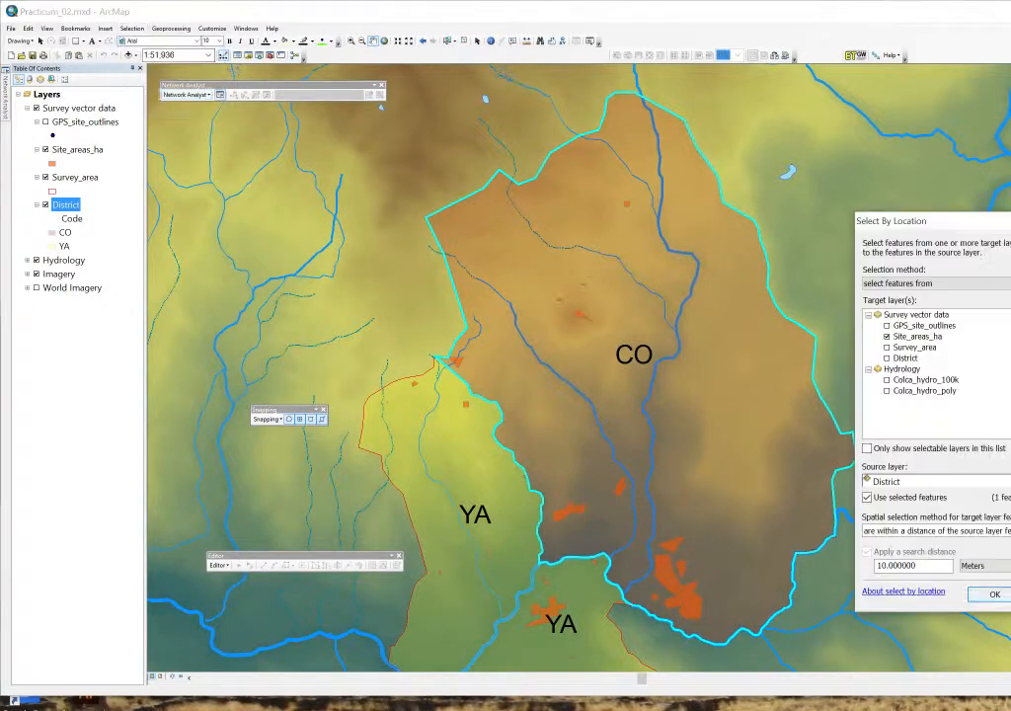
drag(938, 222, 571, 218)
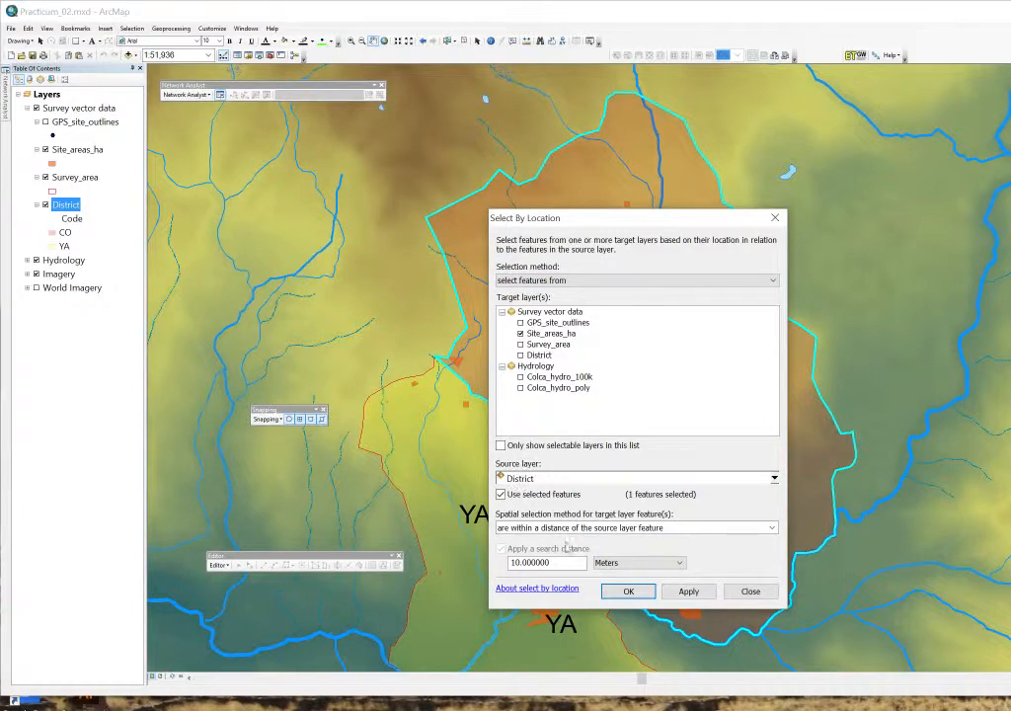
click(630, 590)
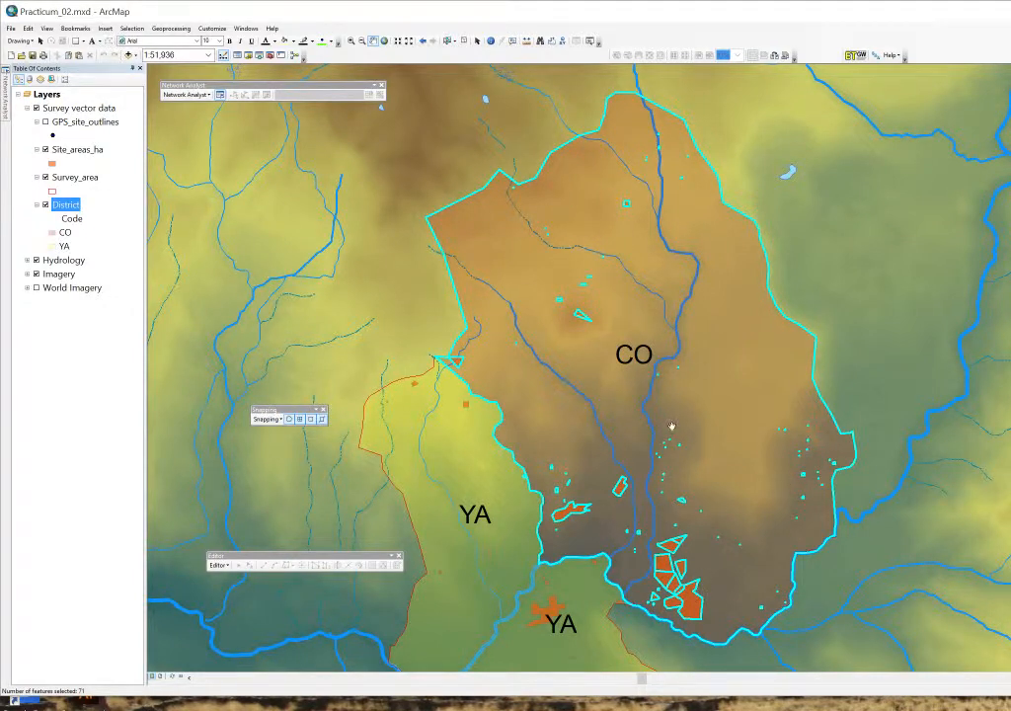
Step: Open the Site_areas_ha attribute table, show only the selected records with the District column highlighted, and move the table clear of the map
click(81, 150)
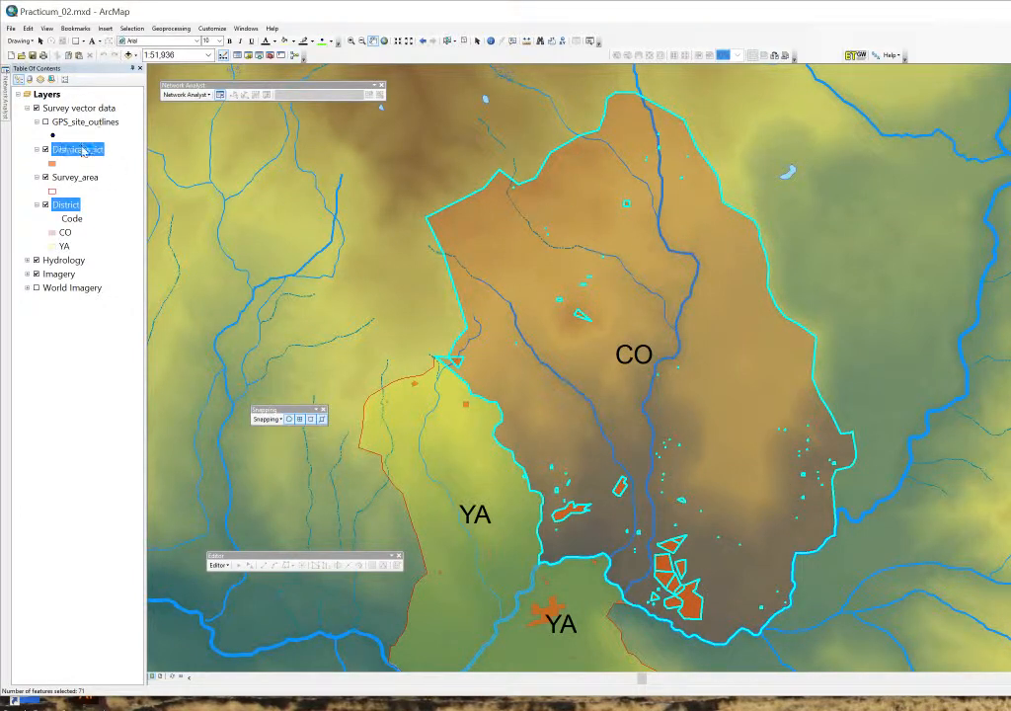
right_click(84, 153)
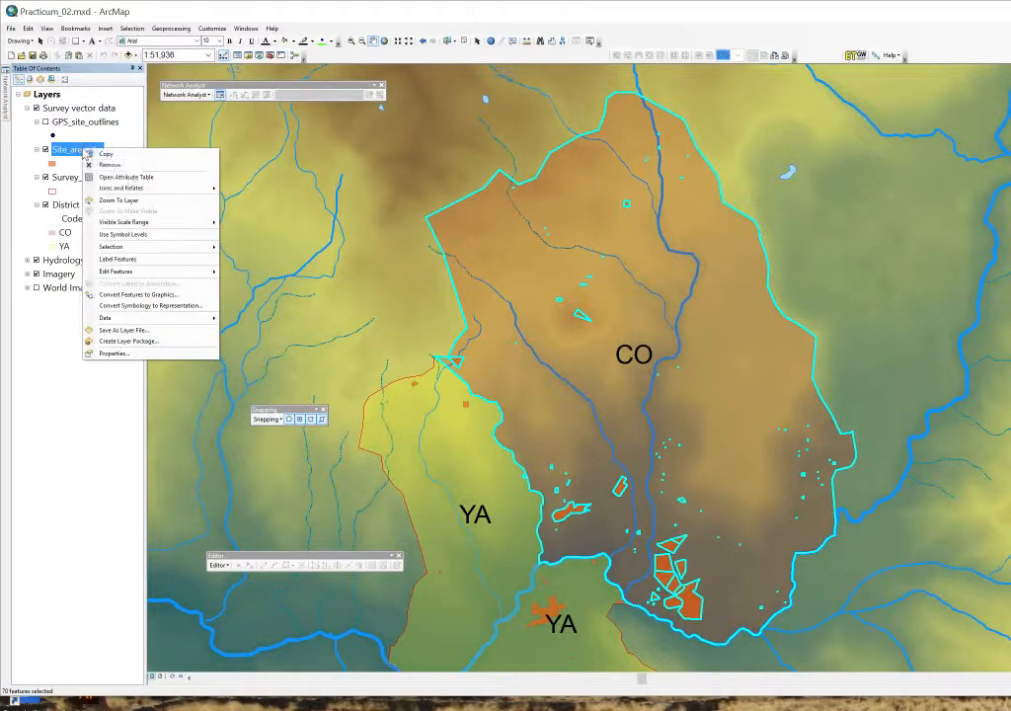
click(166, 175)
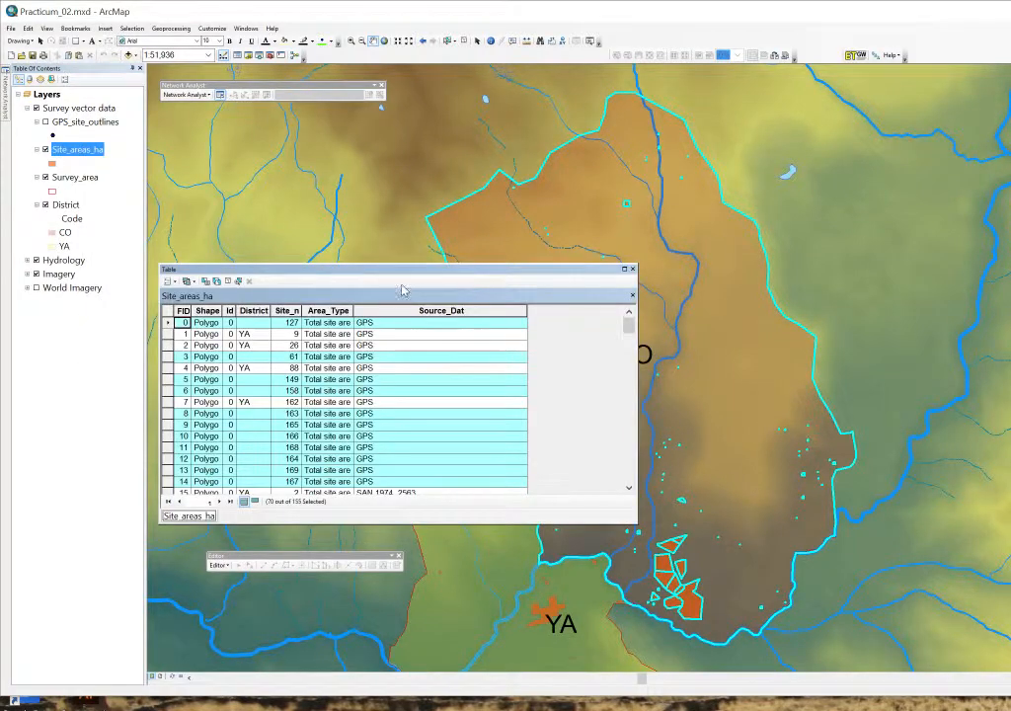
drag(567, 267, 788, 210)
click(475, 444)
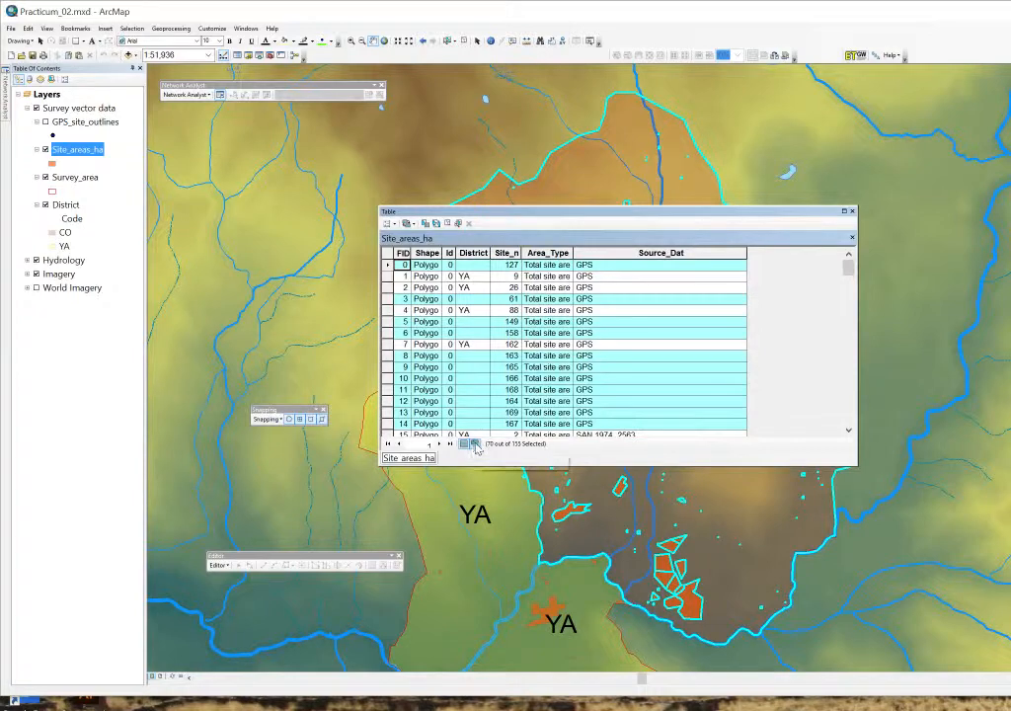
click(476, 254)
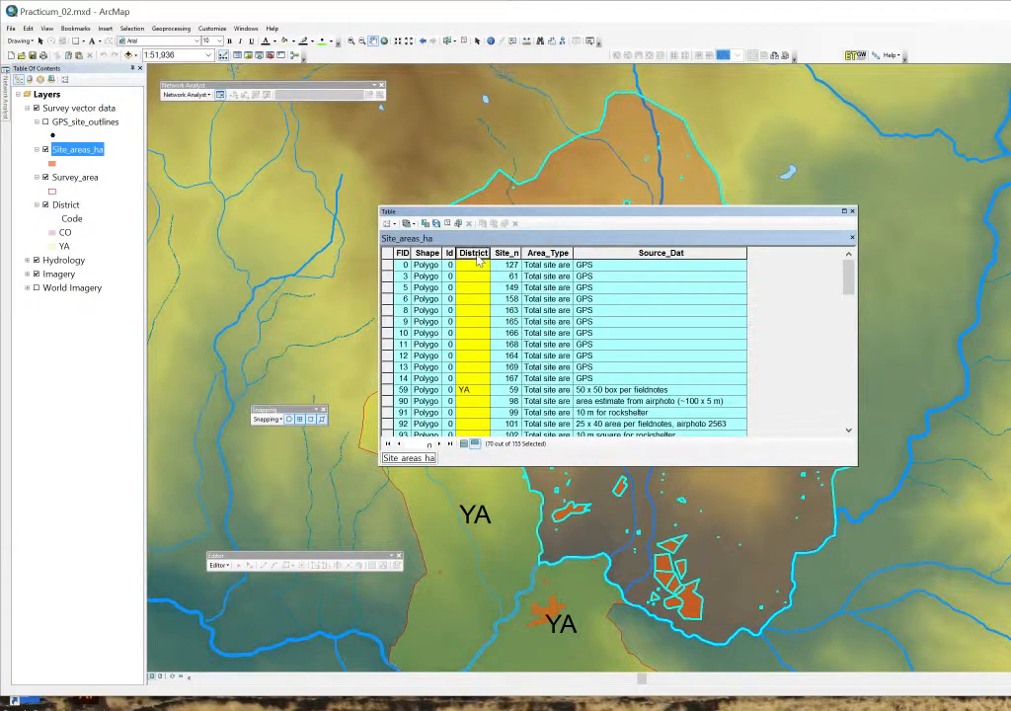
drag(507, 239, 984, 273)
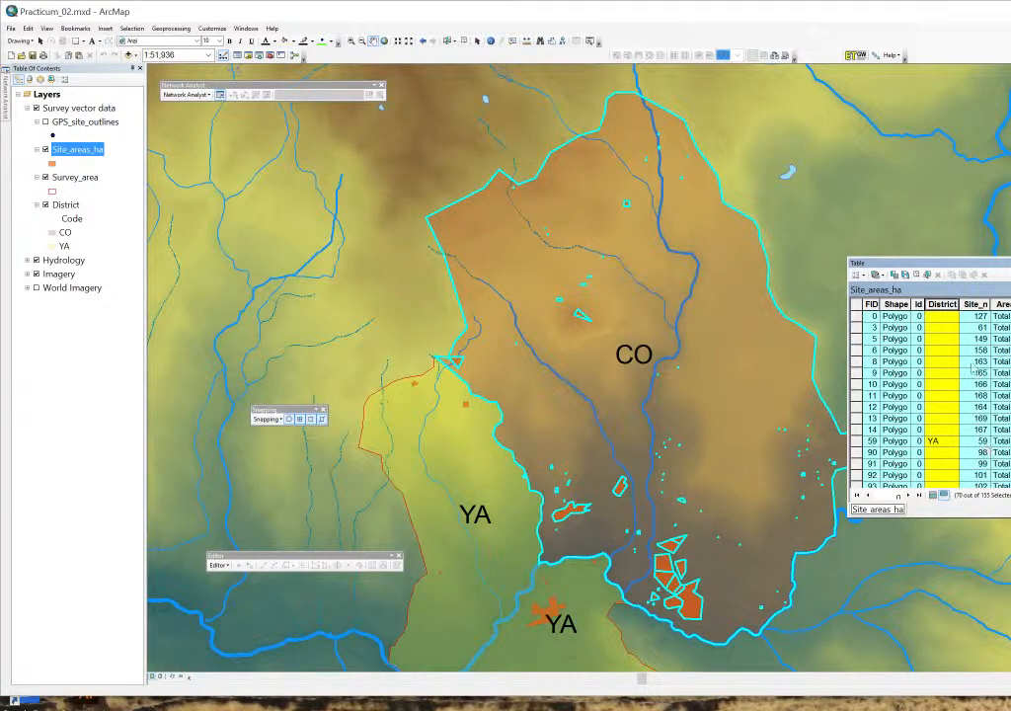
Step: Calculate the District field of the selected Site_areas_ha records as "CO" with the Field Calculator
right_click(944, 305)
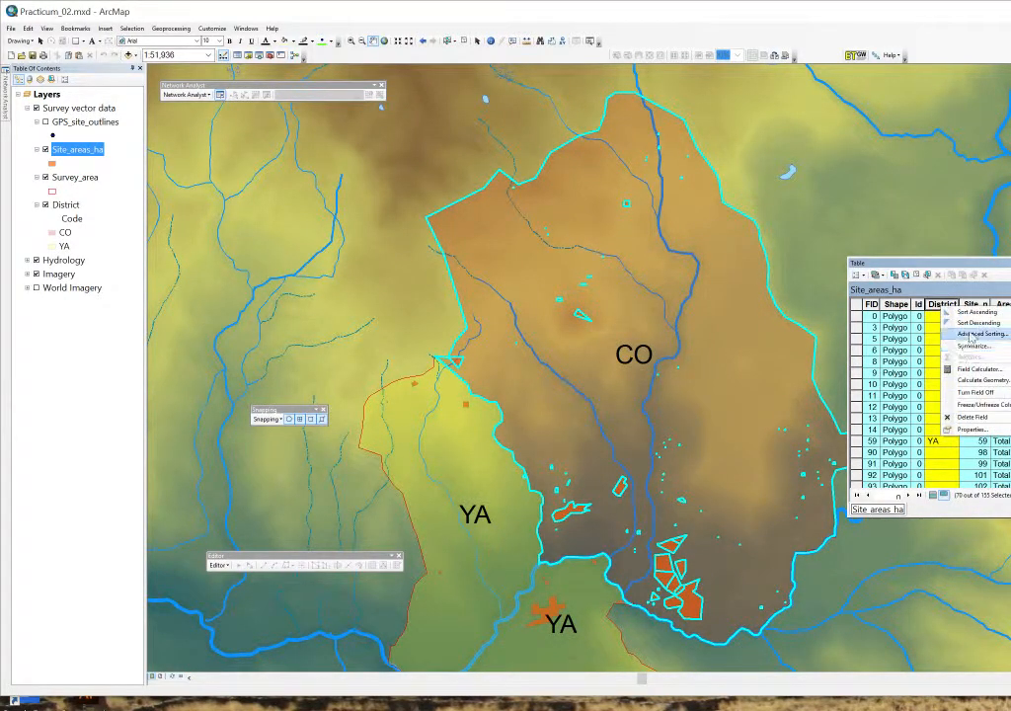
click(978, 369)
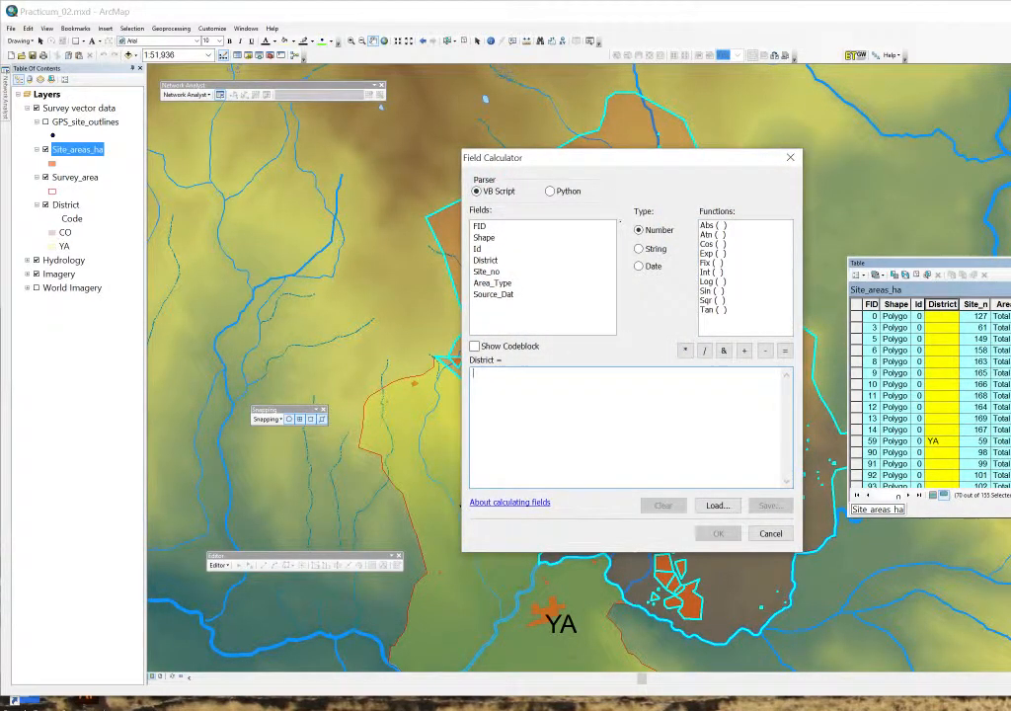
text("CO)
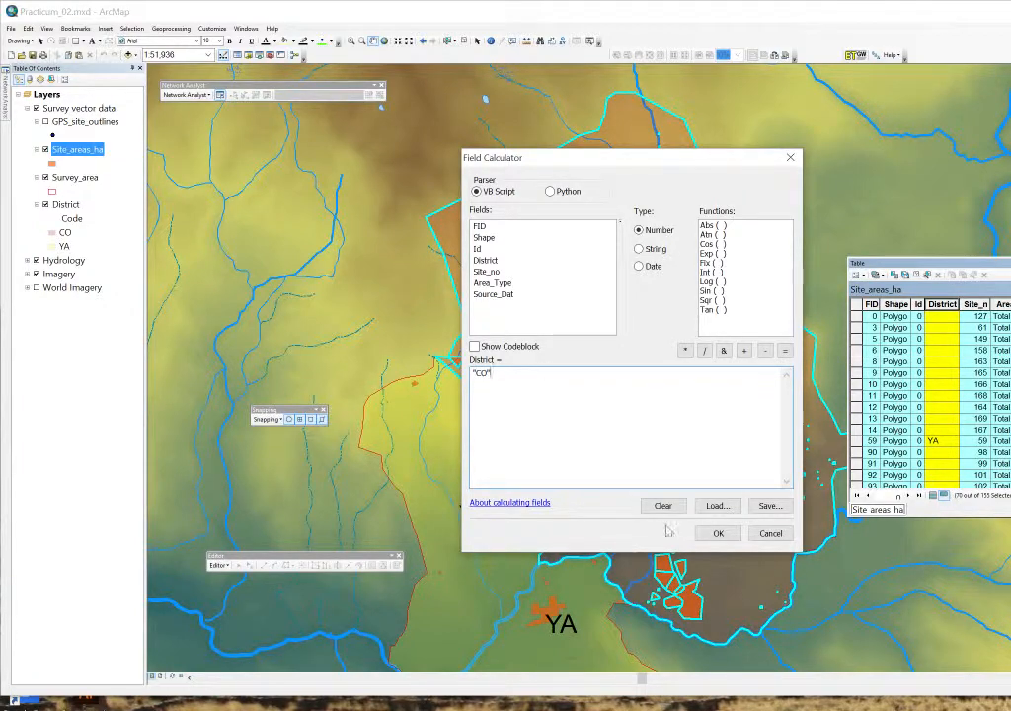
click(718, 533)
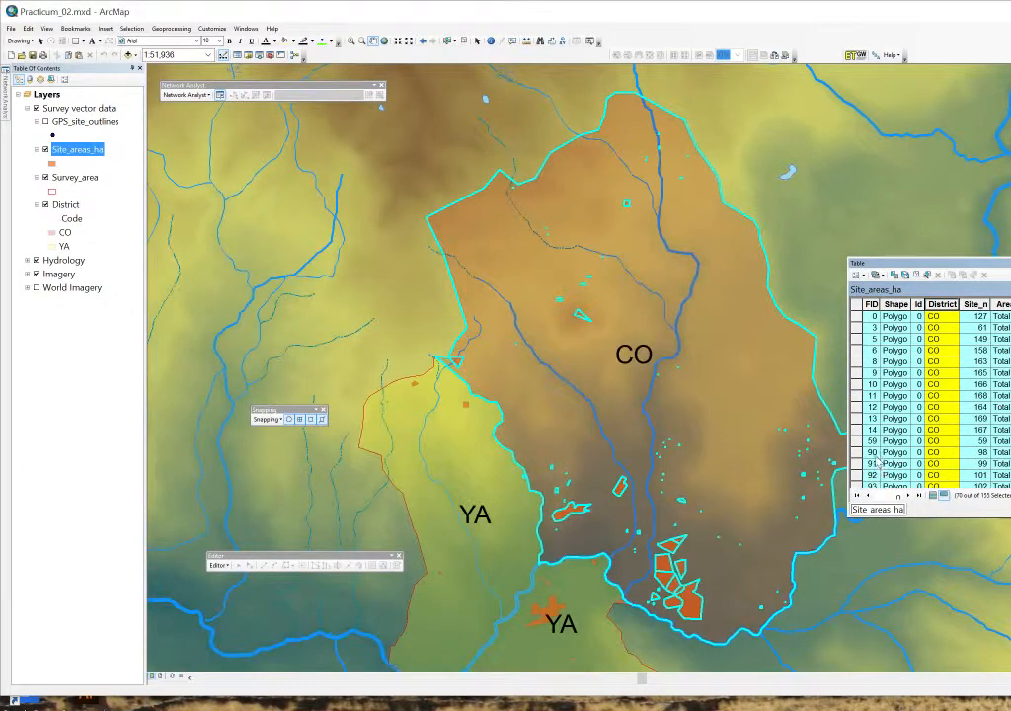
Step: Clear all selected features and show all records of the Site_areas_ha table
click(871, 443)
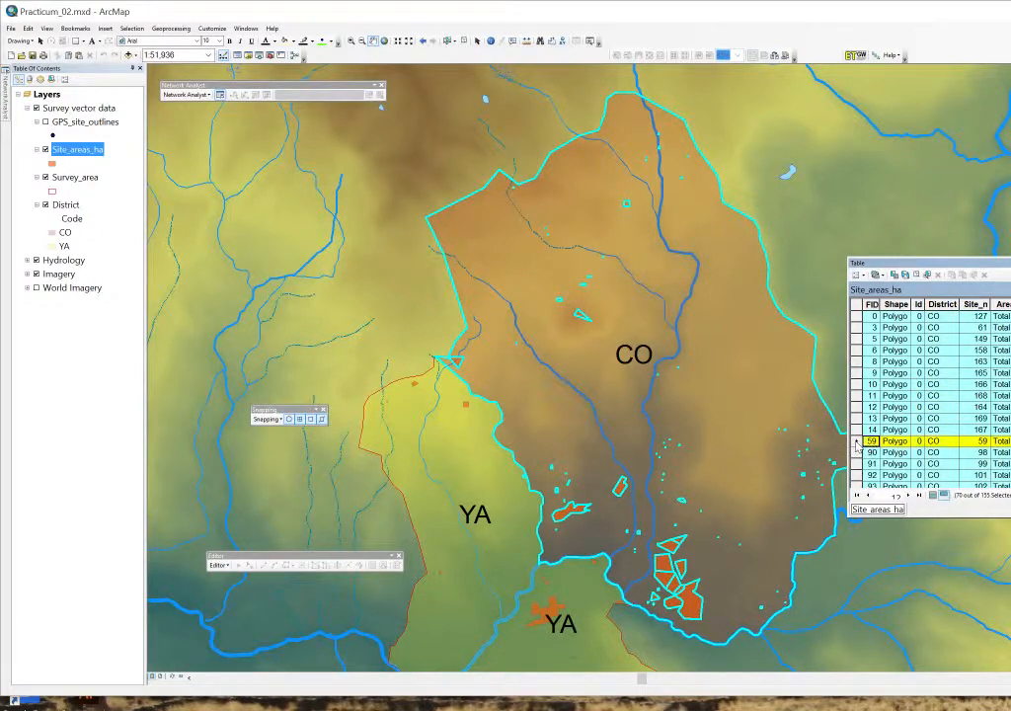
click(462, 41)
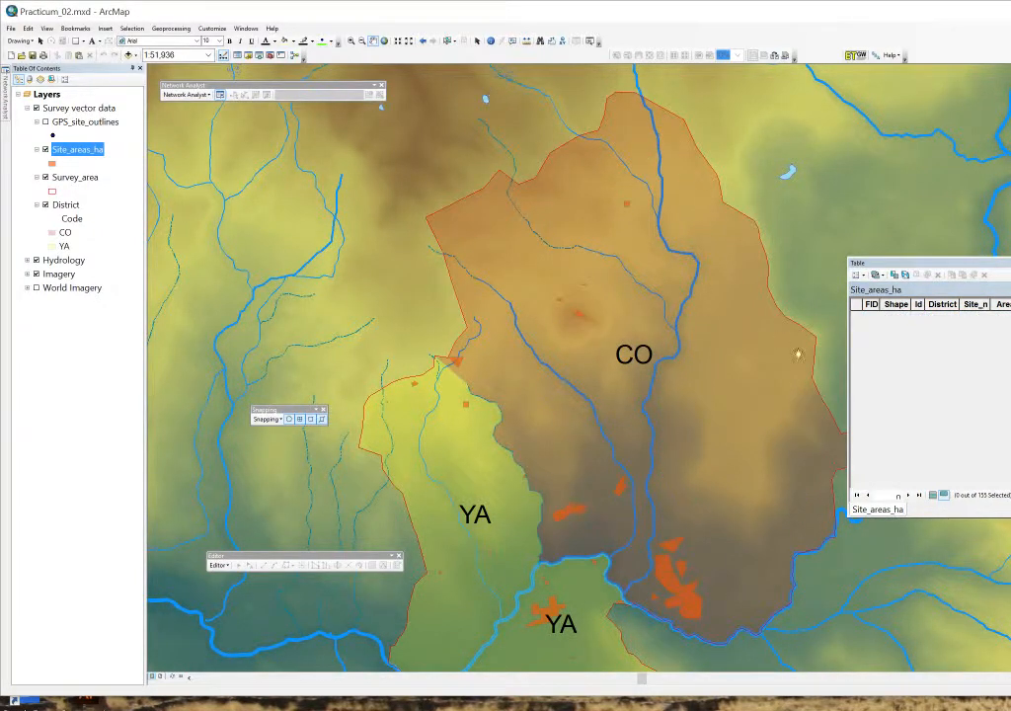
click(932, 495)
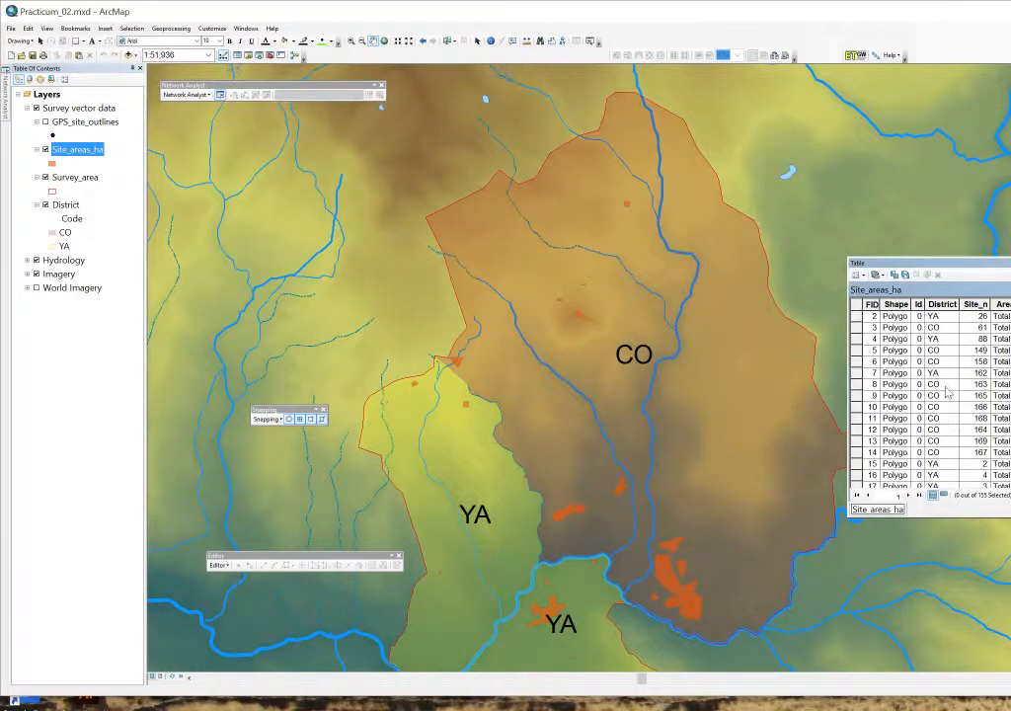
scroll(946, 393, down, 7)
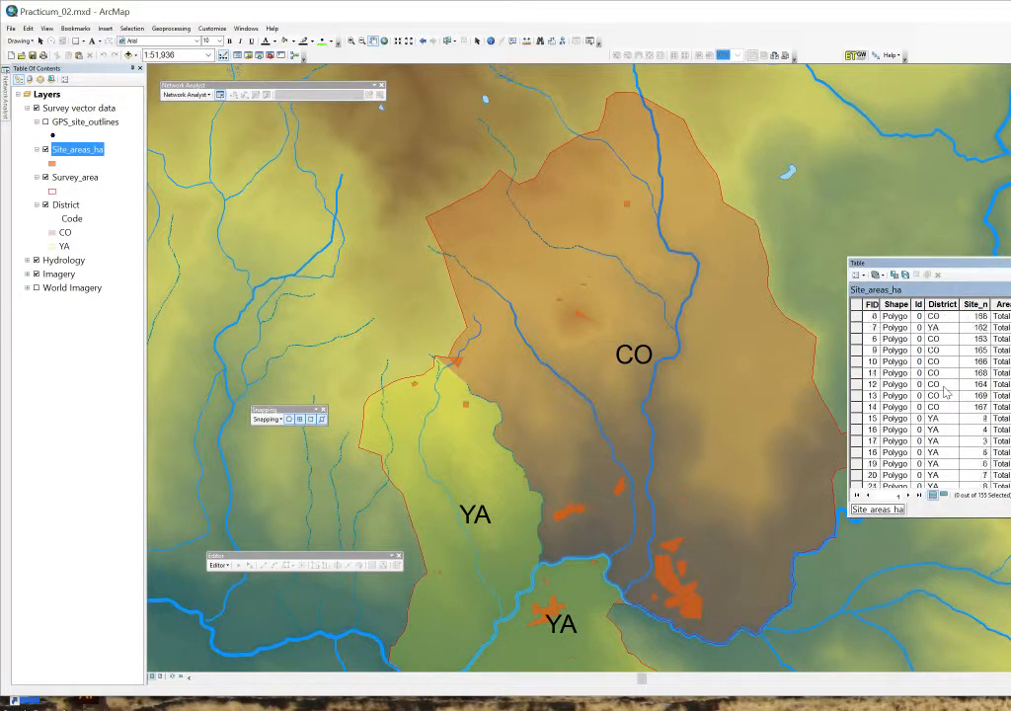
Step: Sort the Site_areas_ha table by site number in ascending order and select the record for site 59
right_click(971, 303)
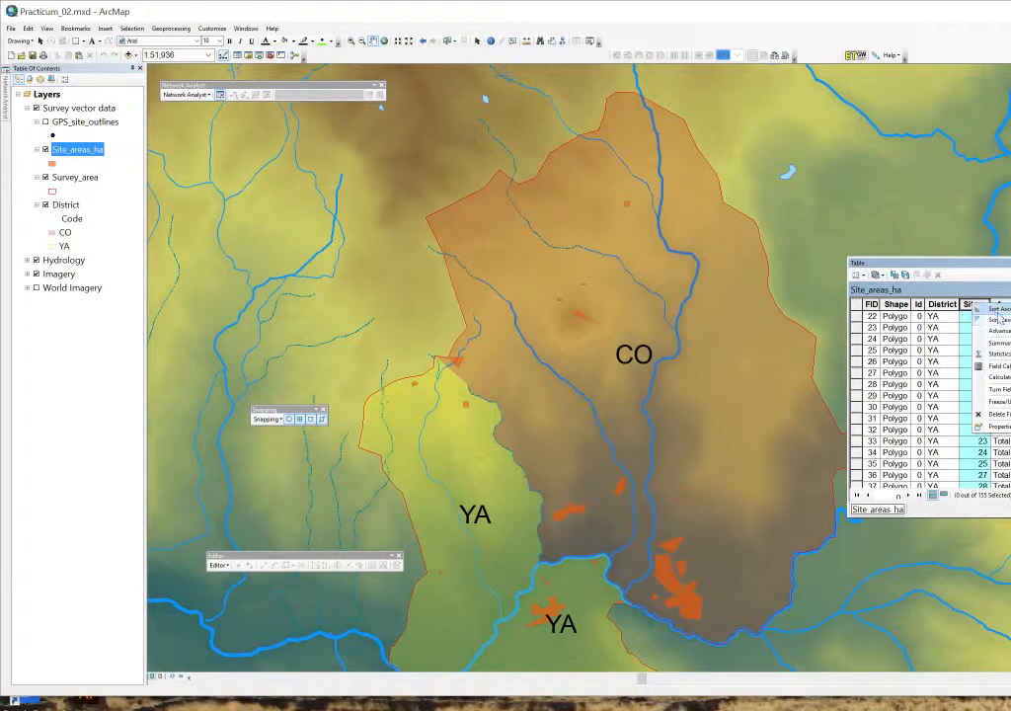
click(987, 318)
scroll(973, 390, down, 3)
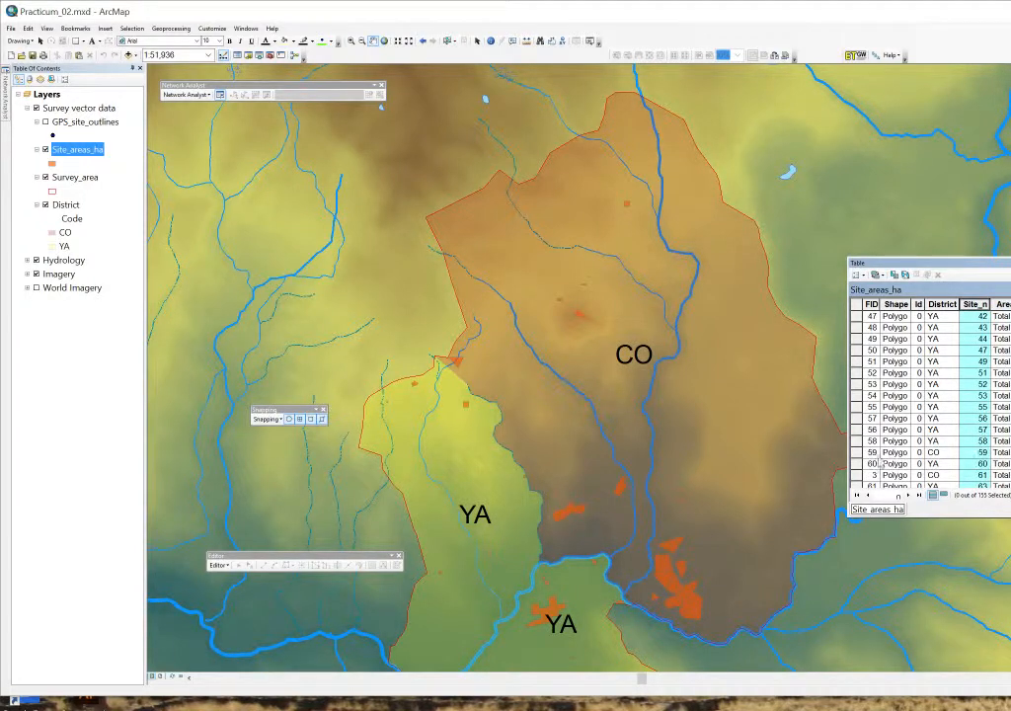
click(858, 453)
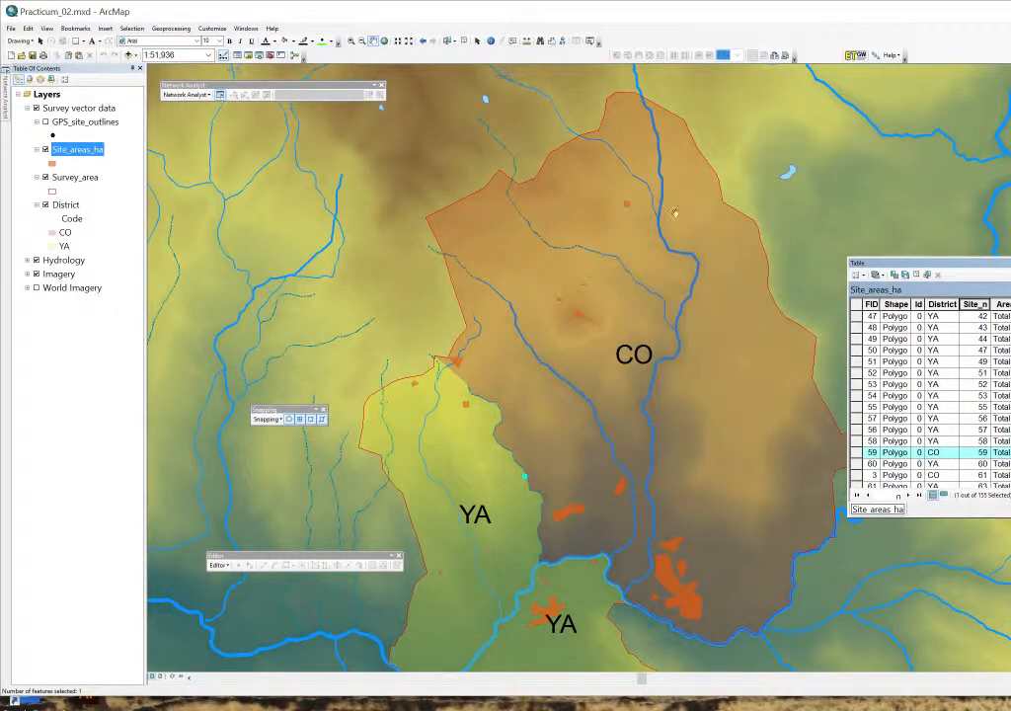
drag(949, 264, 691, 172)
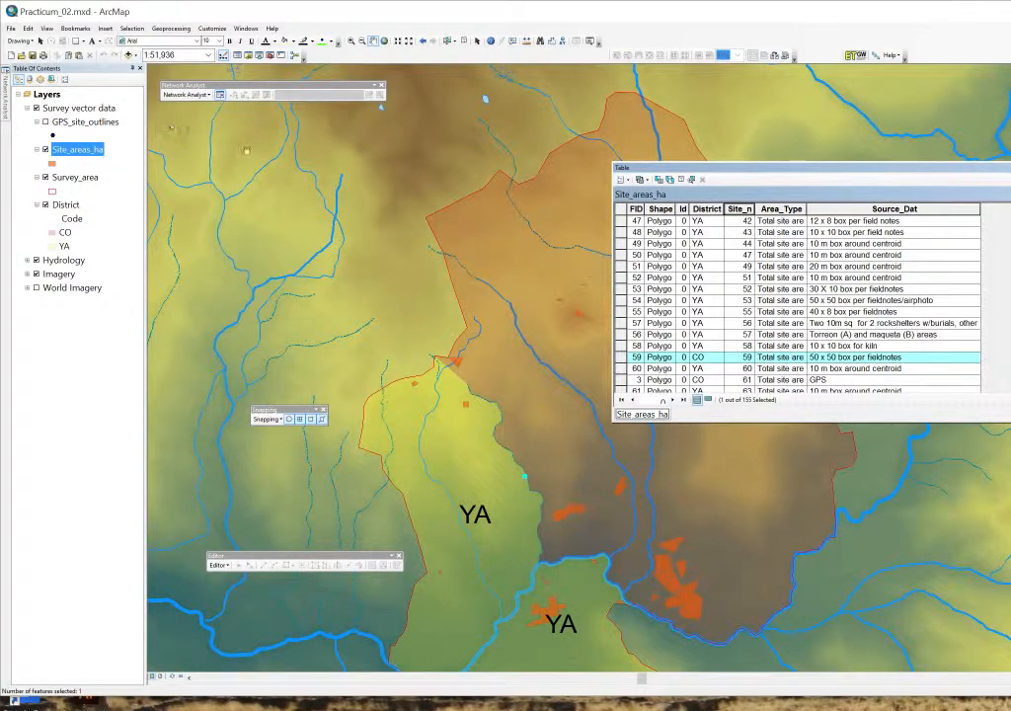
Step: Start editing Site_areas_ha, set the District value of the site 59 record to YA, and close the table
right_click(79, 150)
mouse_move(143, 280)
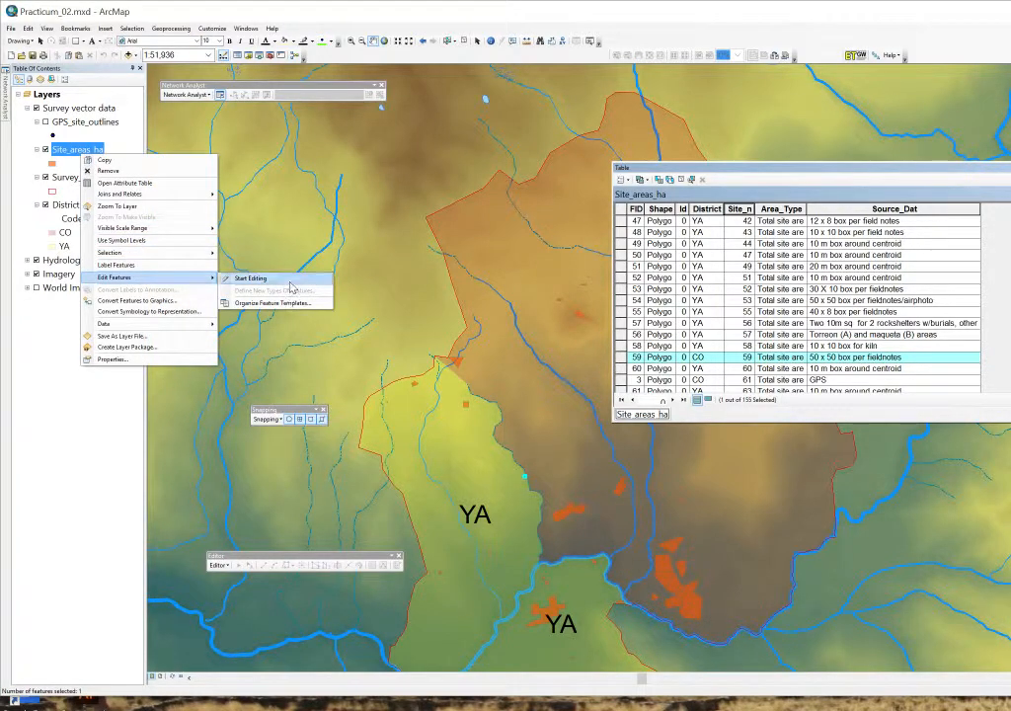
click(253, 279)
double_click(700, 358)
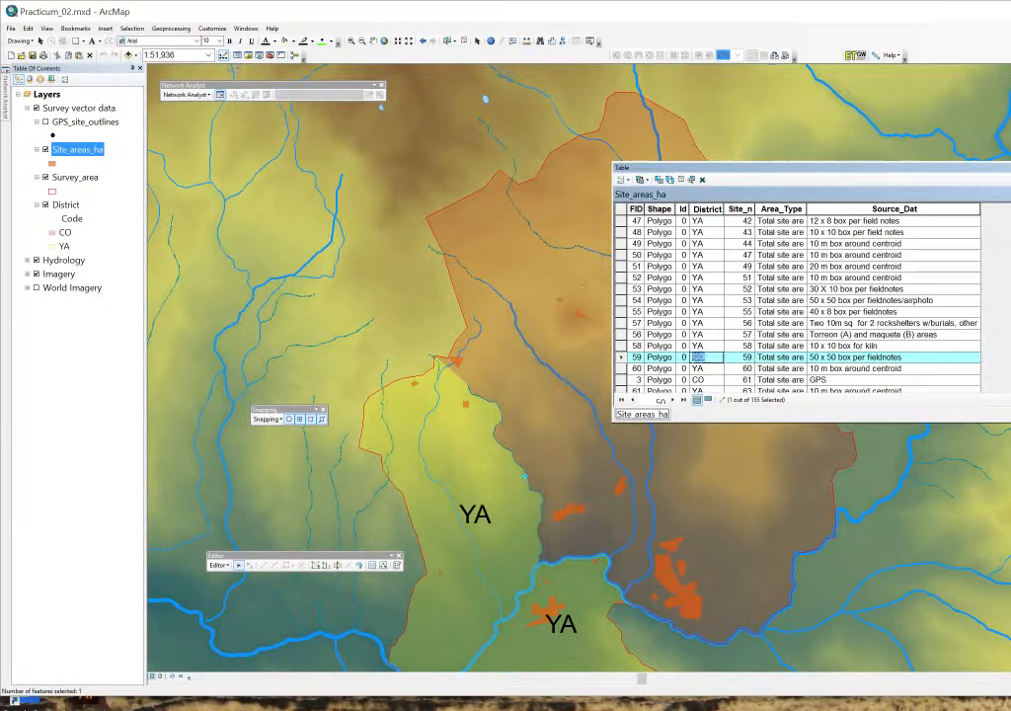
text(ya)
key(BackSpace)
key(BackSpace)
text(YA)
click(1008, 168)
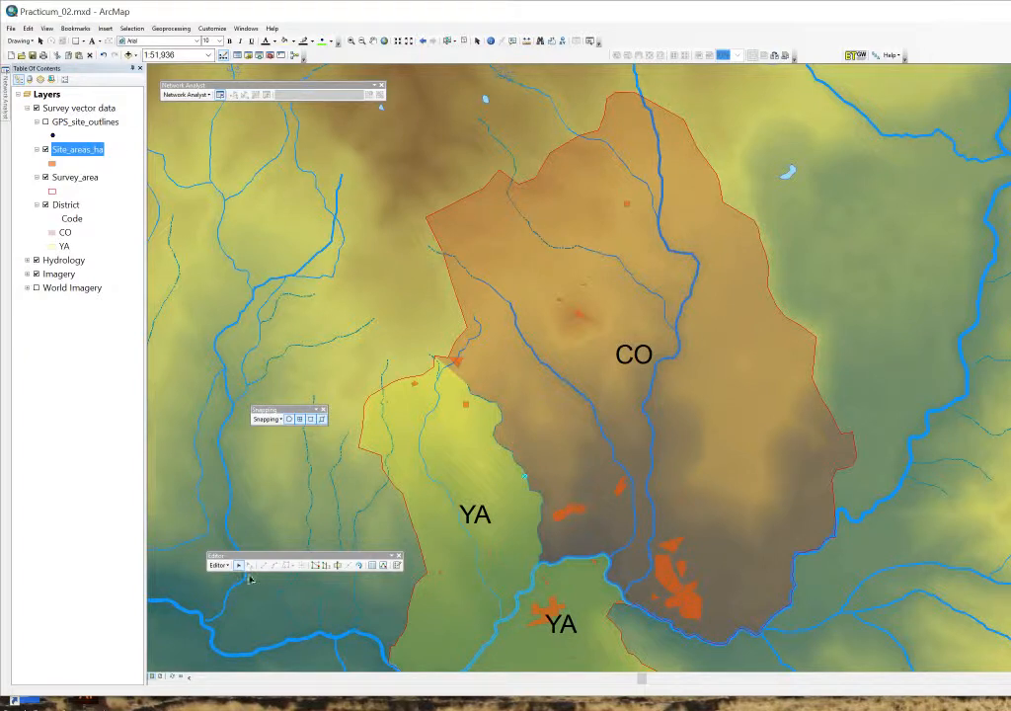
Step: Move the floating Editor toolbar up the map so it sits above the Snapping toolbar
click(219, 565)
click(228, 590)
drag(313, 553, 316, 251)
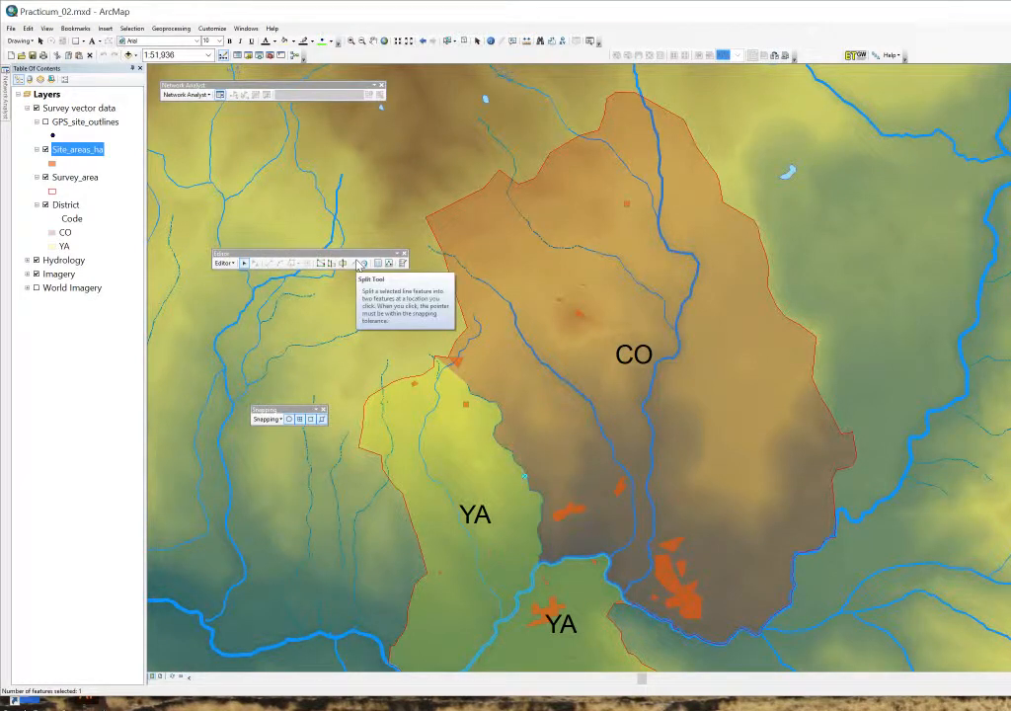